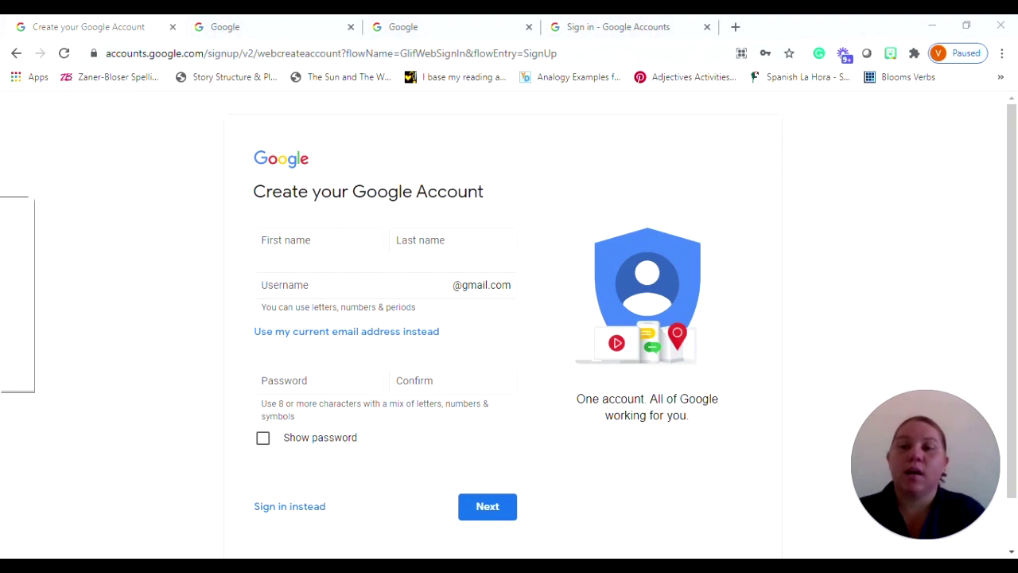
Highlight accounts.google.com in the address bar of the Create your Google Account tab
left_click_drag(142, 52, 236, 59)
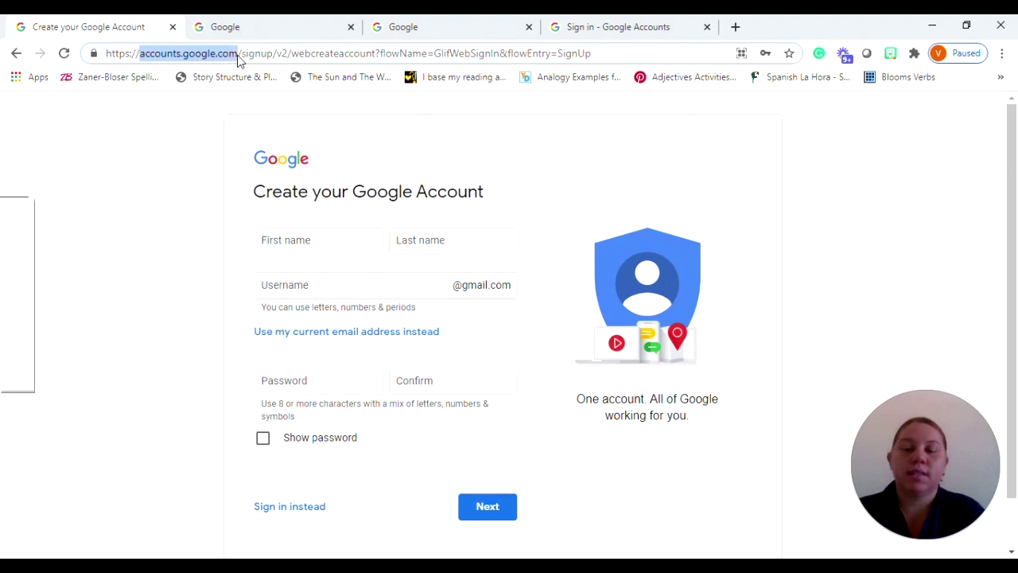
Search Google for 'create a google account' in the second tab
left_click(274, 24)
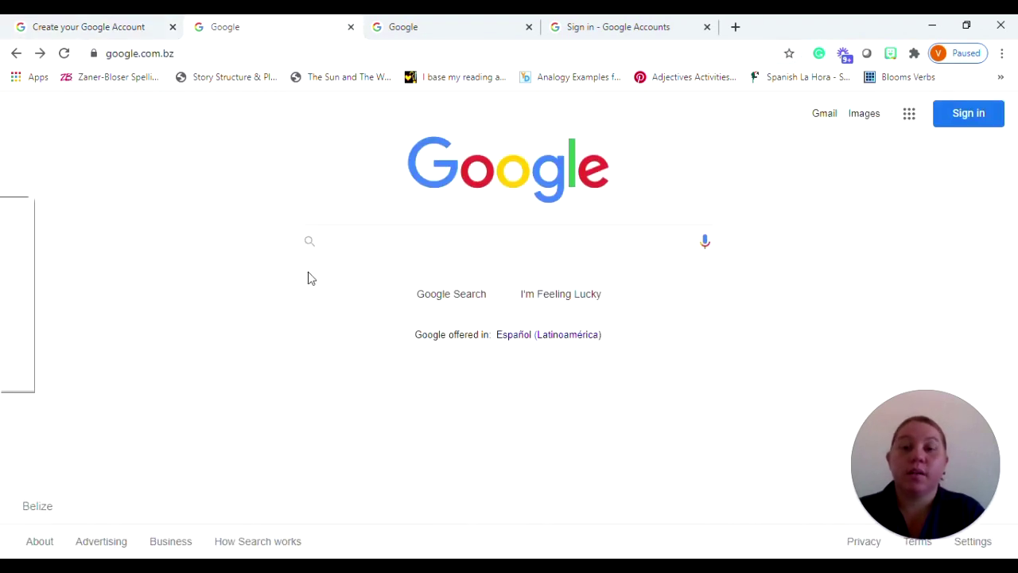
type("c")
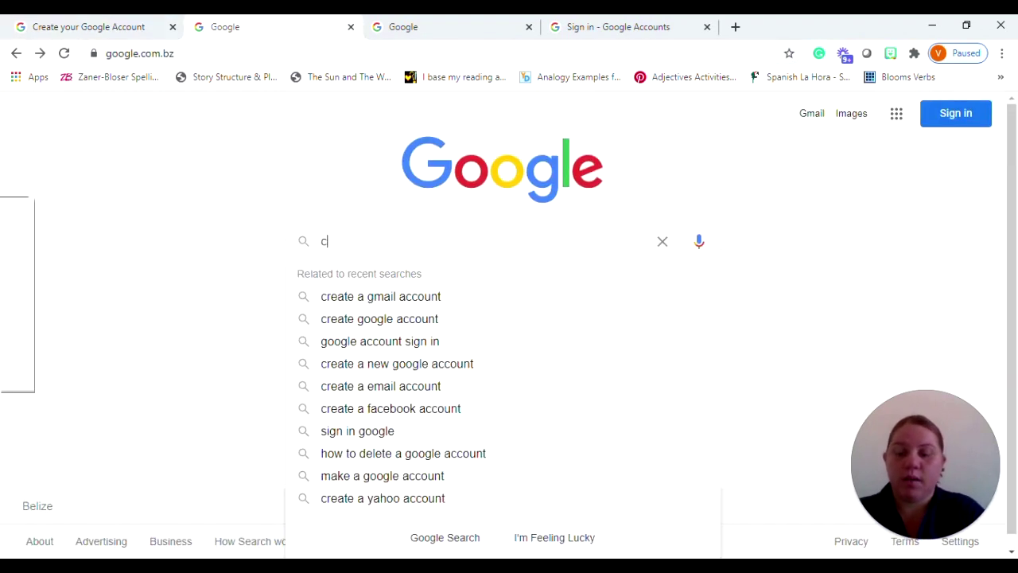
type("reate a goog")
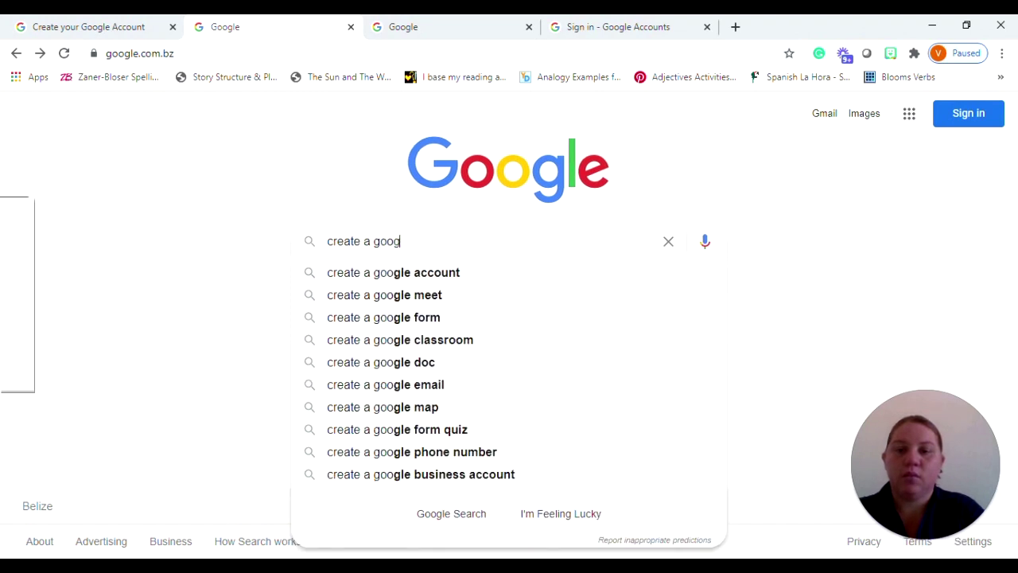
type("le accoun")
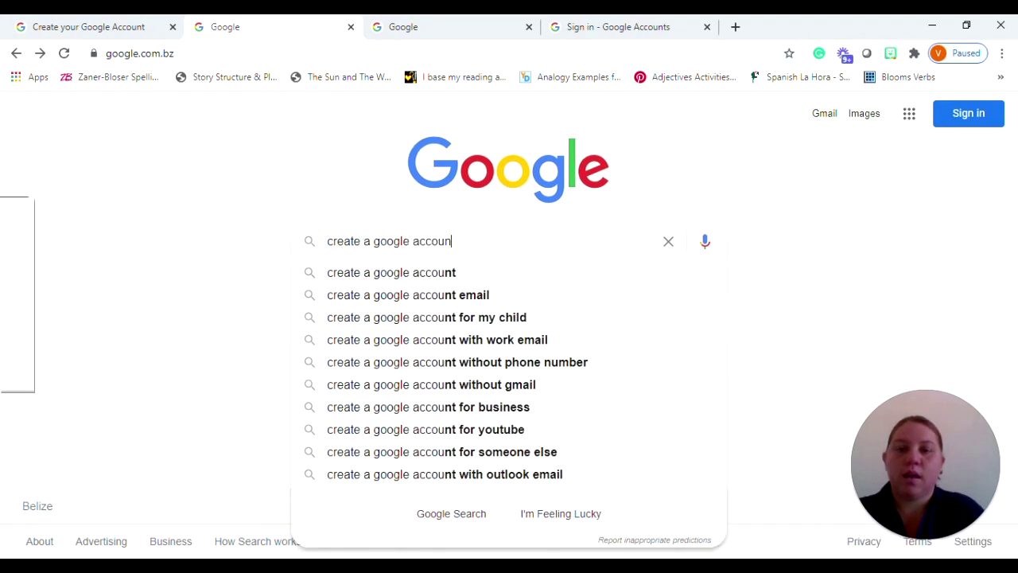
type("t")
key("Return")
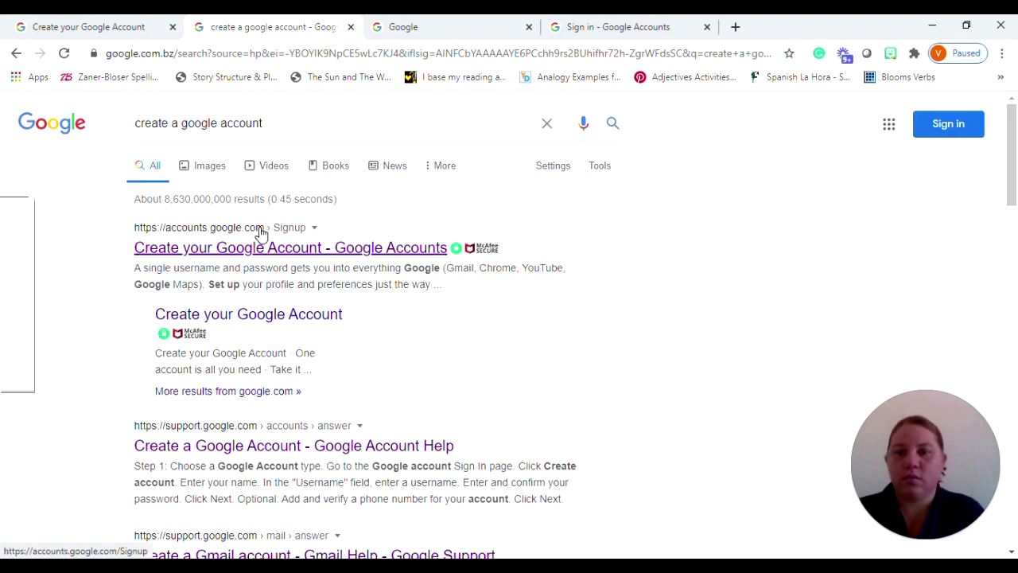
Visit the Google home and Sign in tabs, then return to the blank sign-up form
left_click(426, 22)
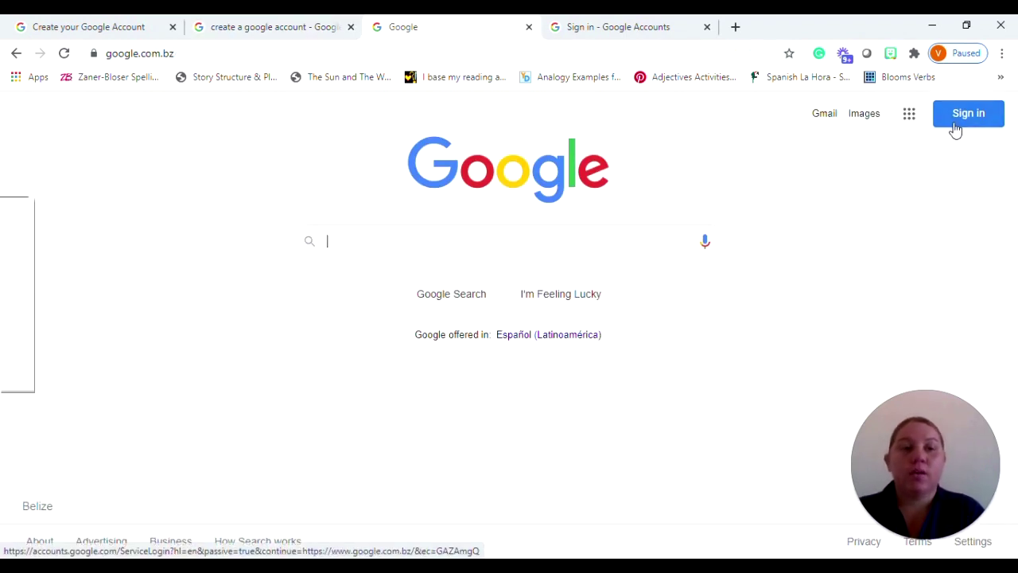
left_click(641, 22)
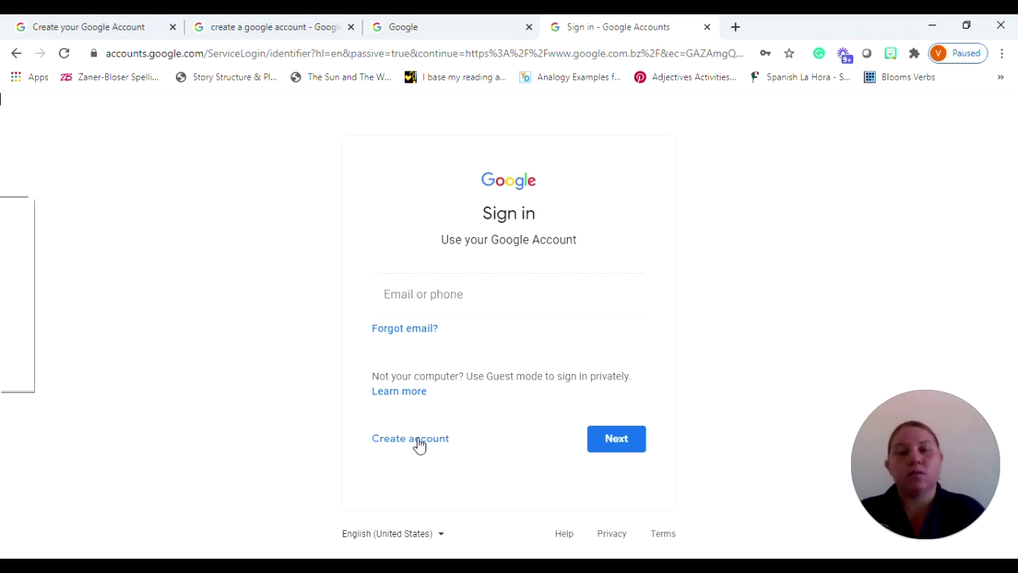
left_click(117, 30)
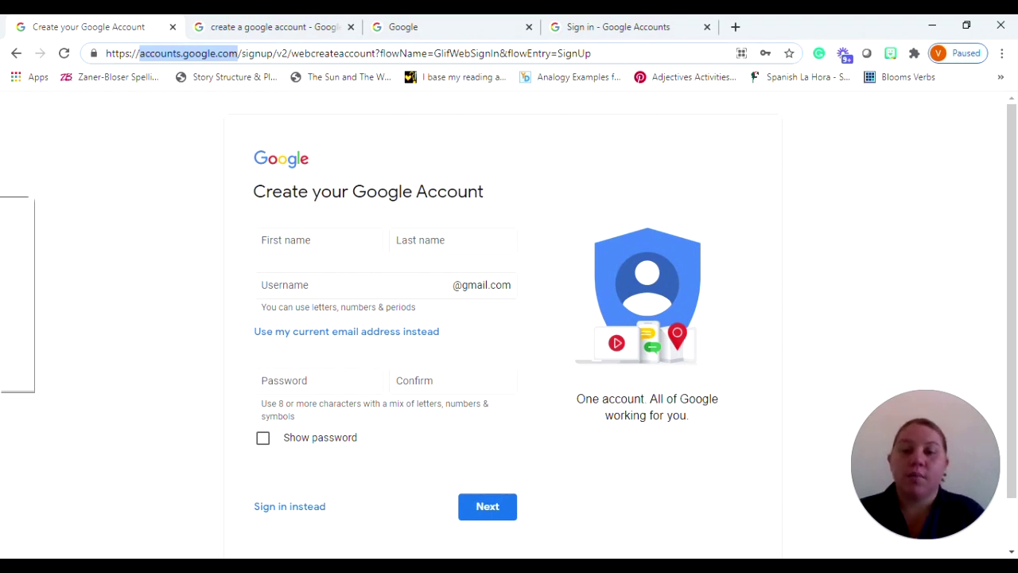
Enter the new user's first name and last name on the sign-up form
key("Tab")
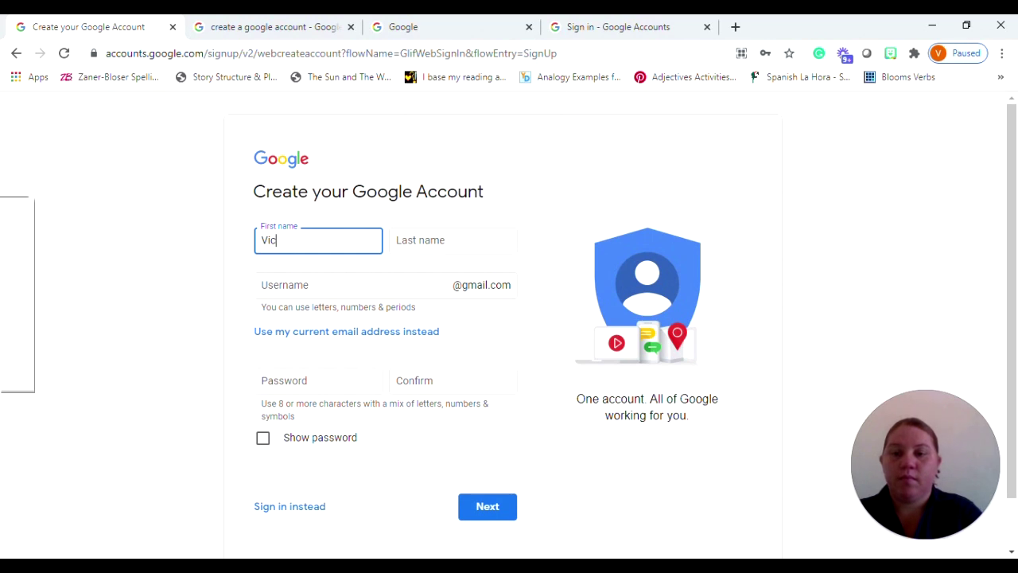
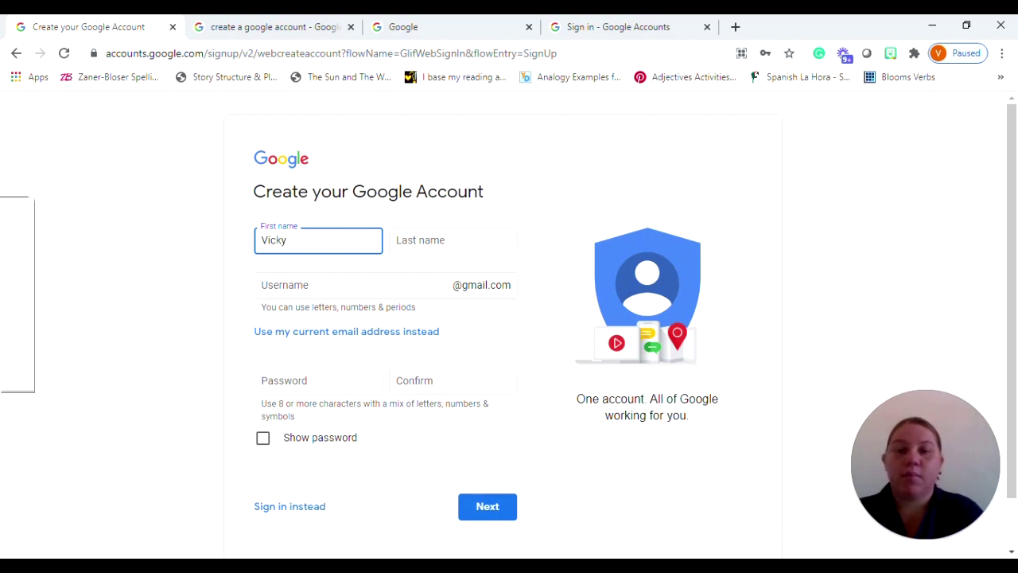
key("Tab")
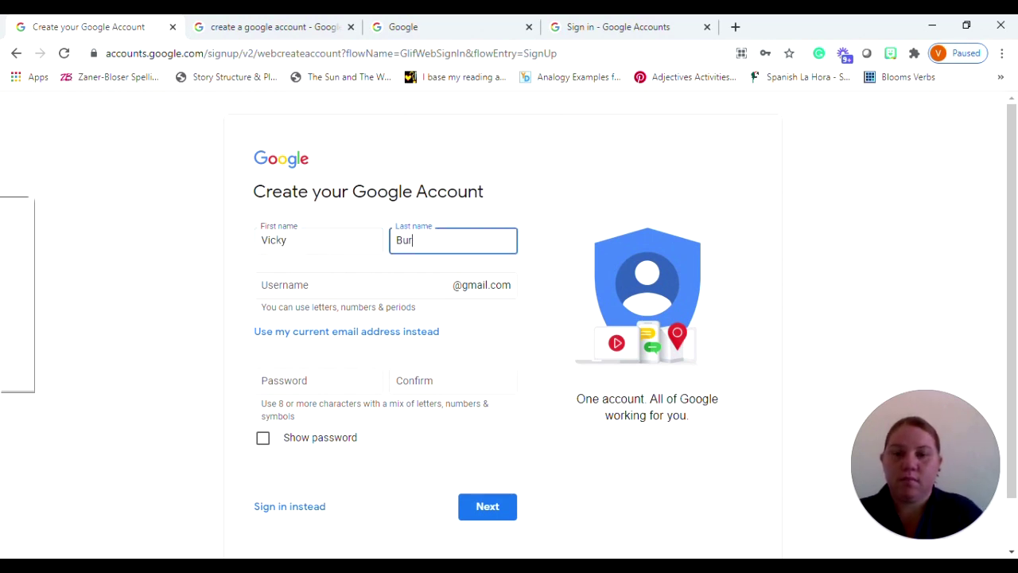
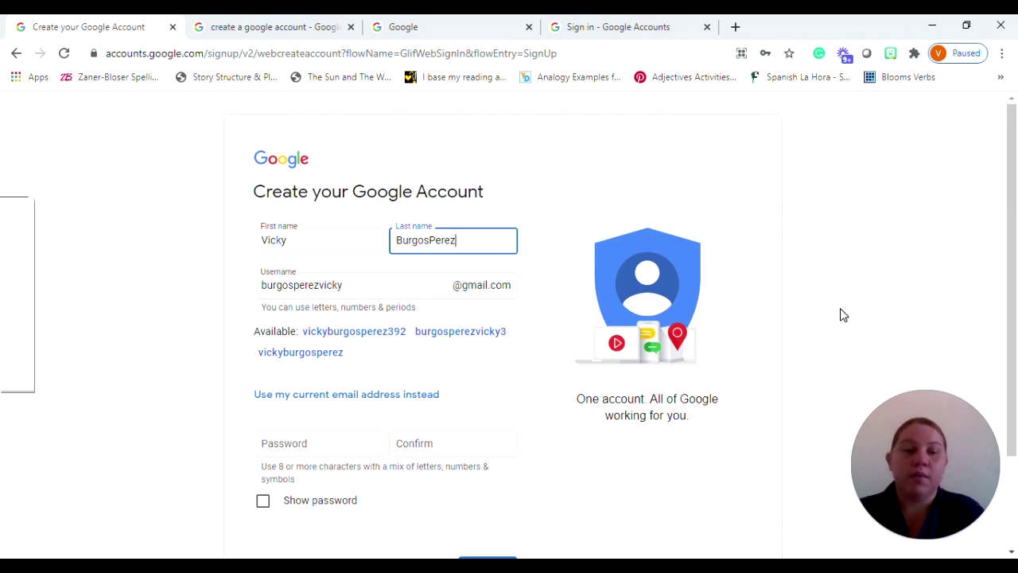
Enter the new account password and retype it in the Confirm field
left_click_drag(1010, 290, 1014, 358)
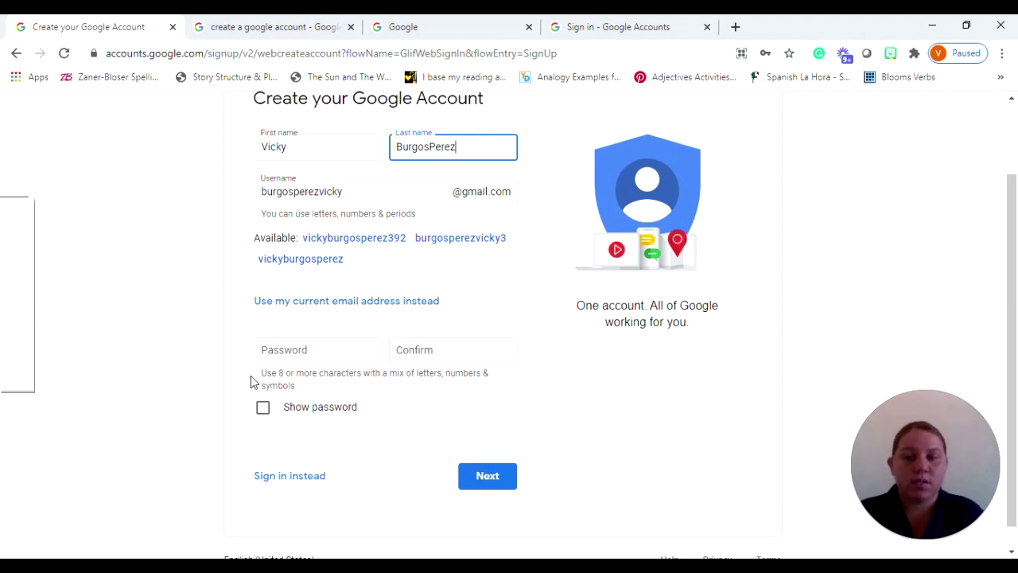
left_click(294, 351)
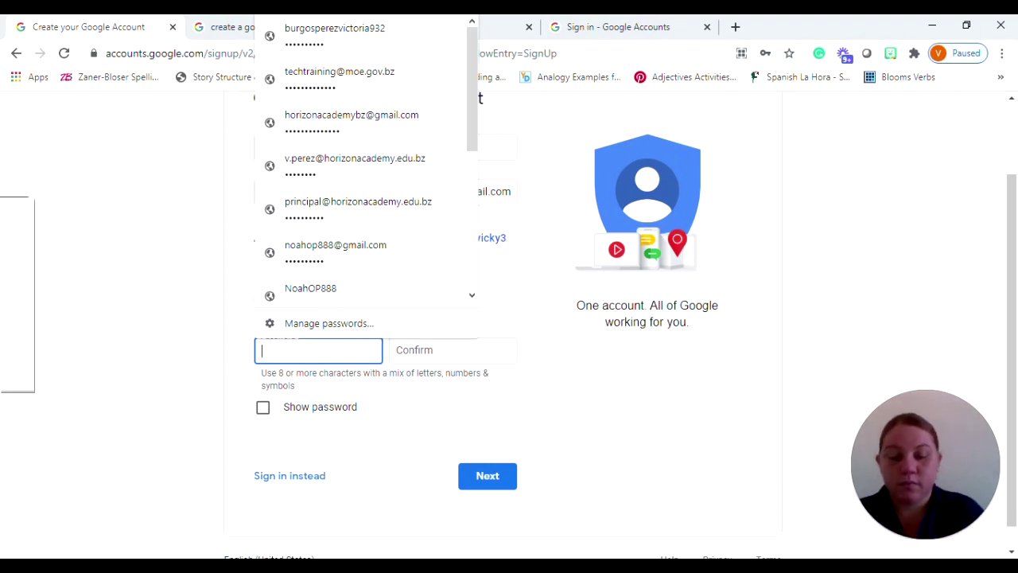
type("v")
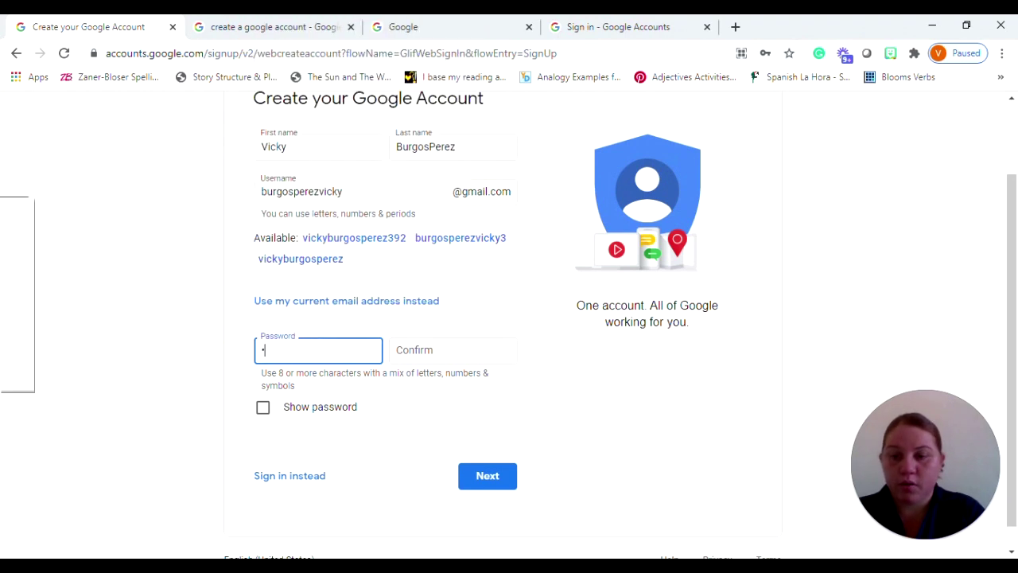
type("••••")
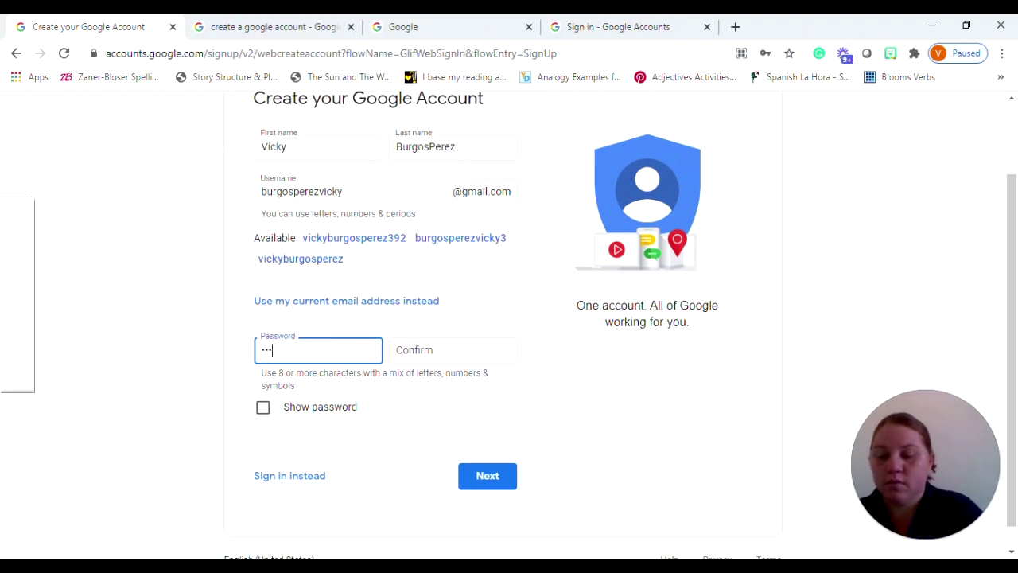
type("••••")
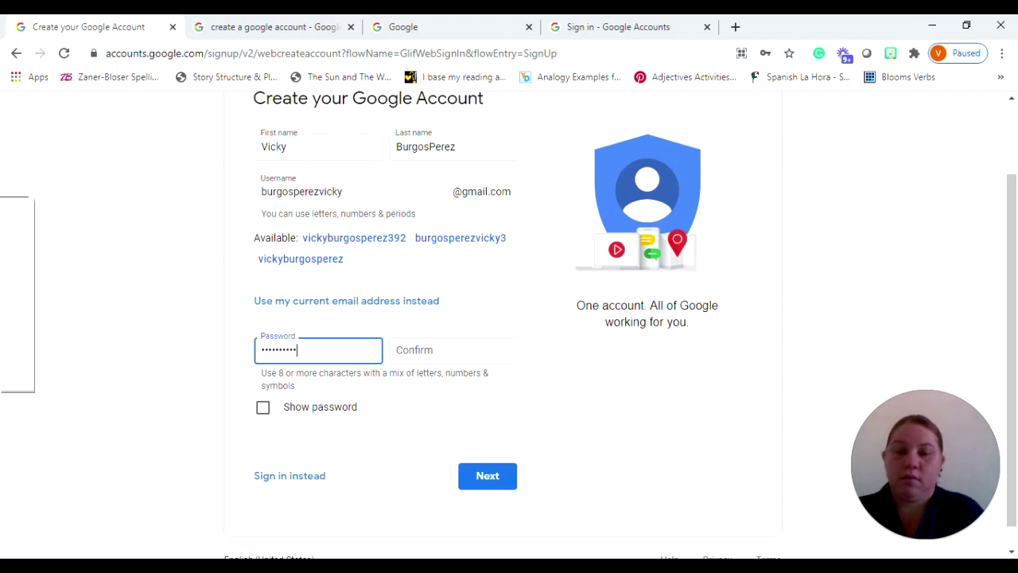
key("Tab")
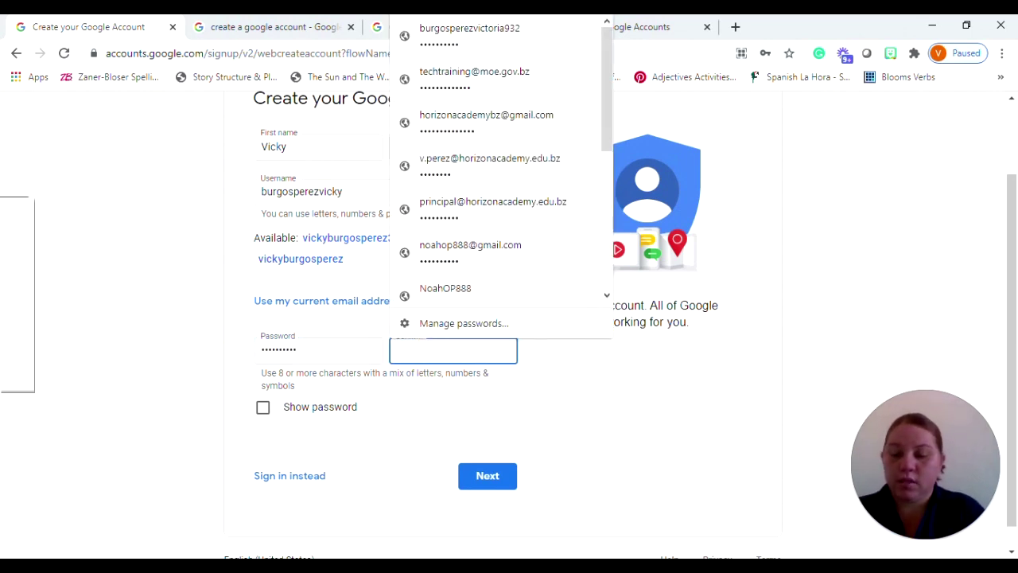
type("••••••••••")
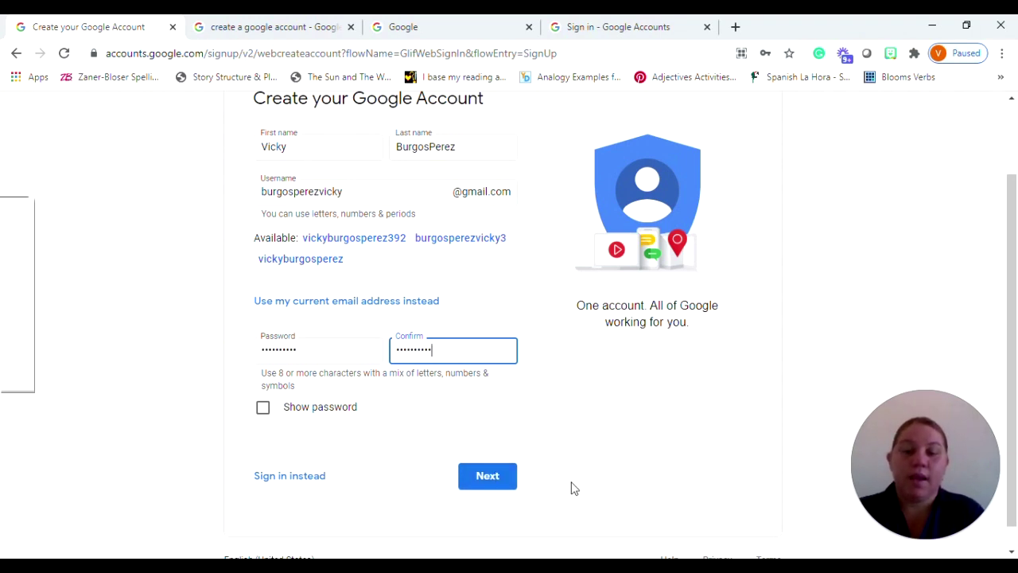
Submit the name, username and password, then scroll down the welcome page's fields
left_click(487, 476)
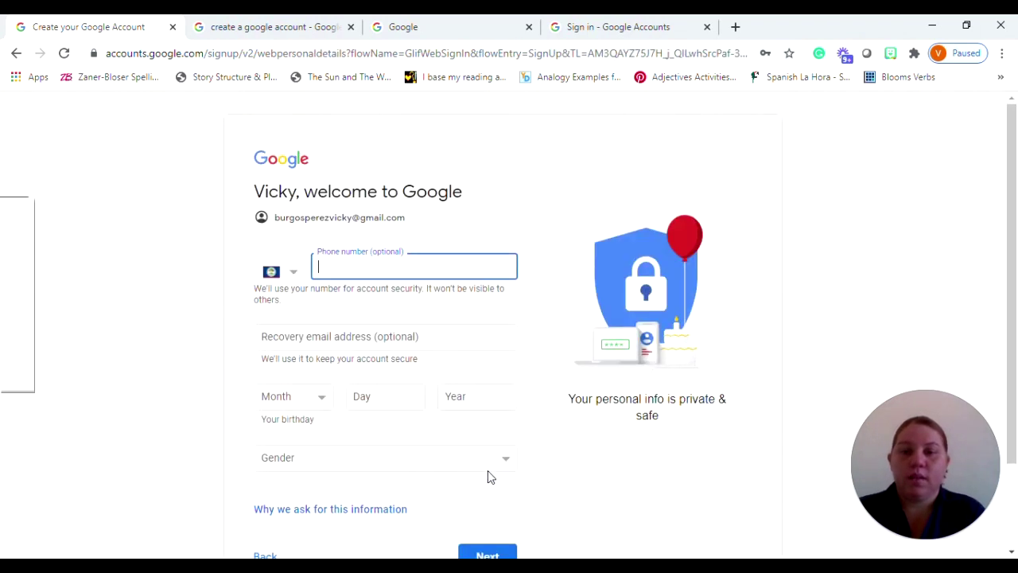
scroll(1017, 231, "down", 1)
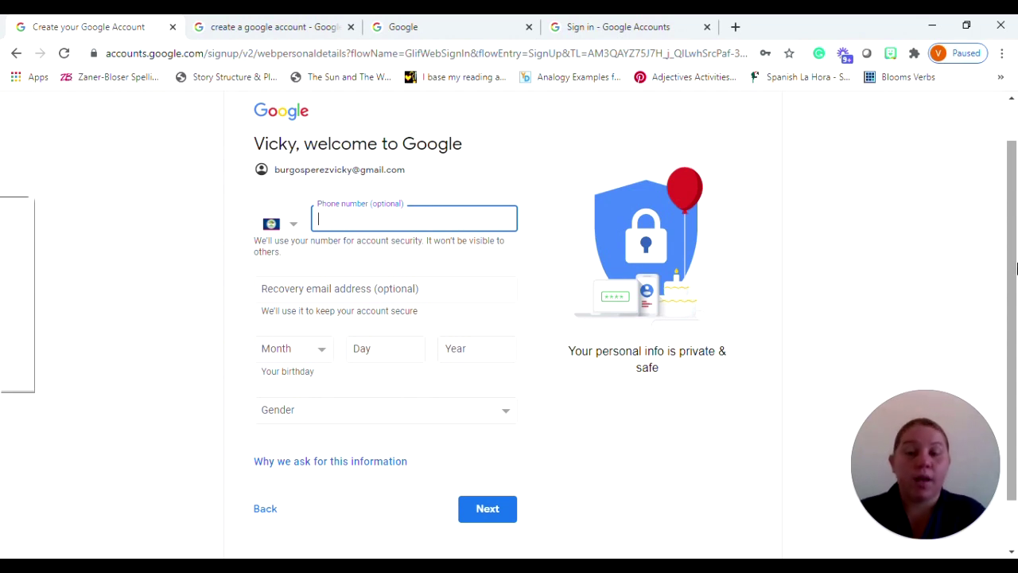
Keep Belize as phone country, leave the phone blank, and enter a recovery e-mail
left_click(293, 227)
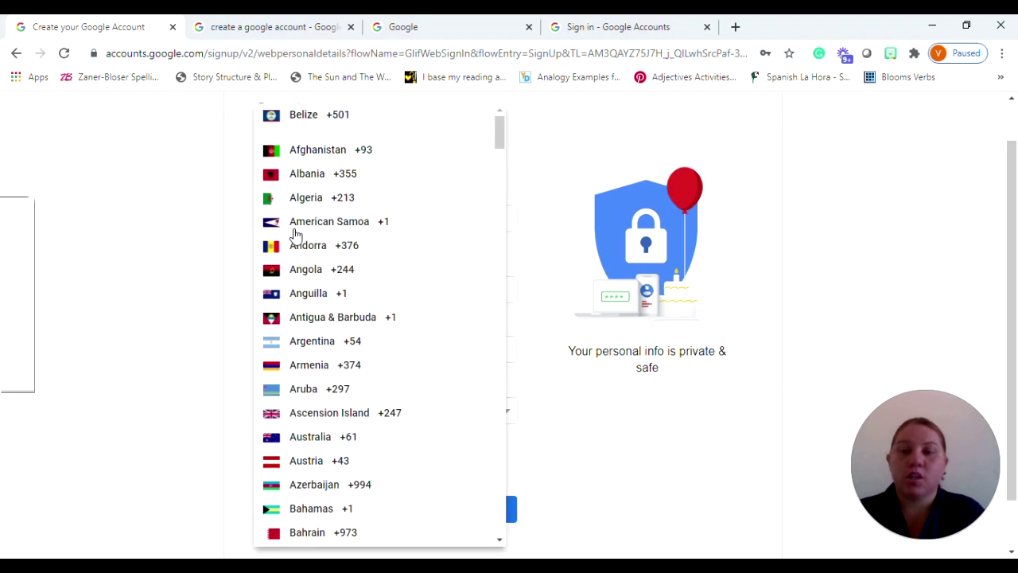
left_click(637, 150)
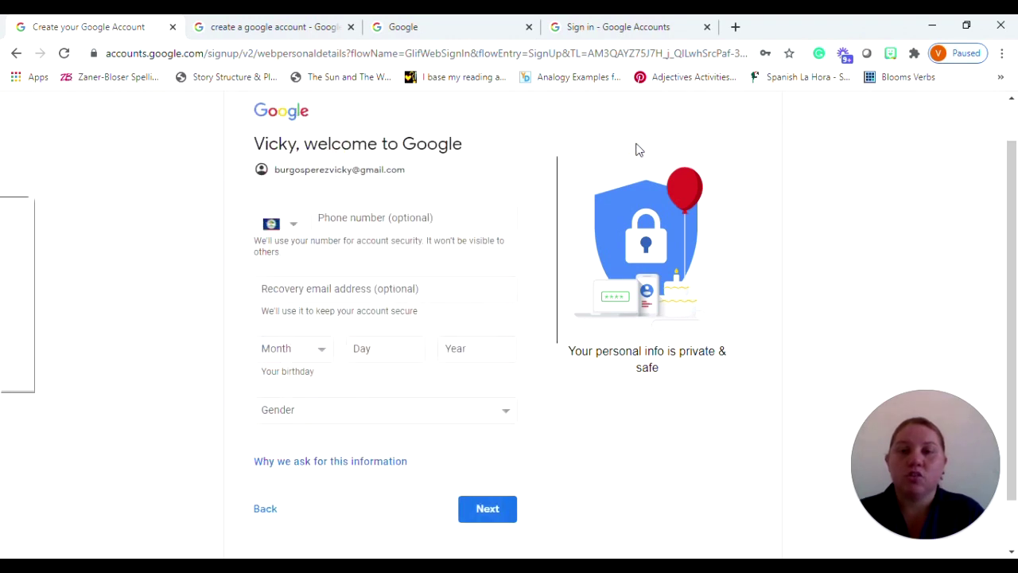
left_click(398, 220)
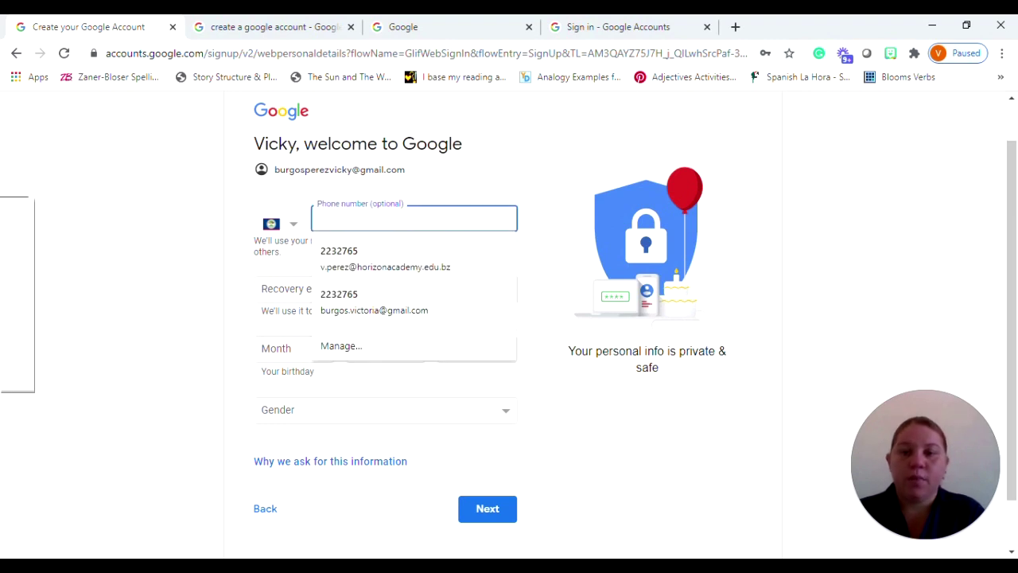
left_click(280, 285)
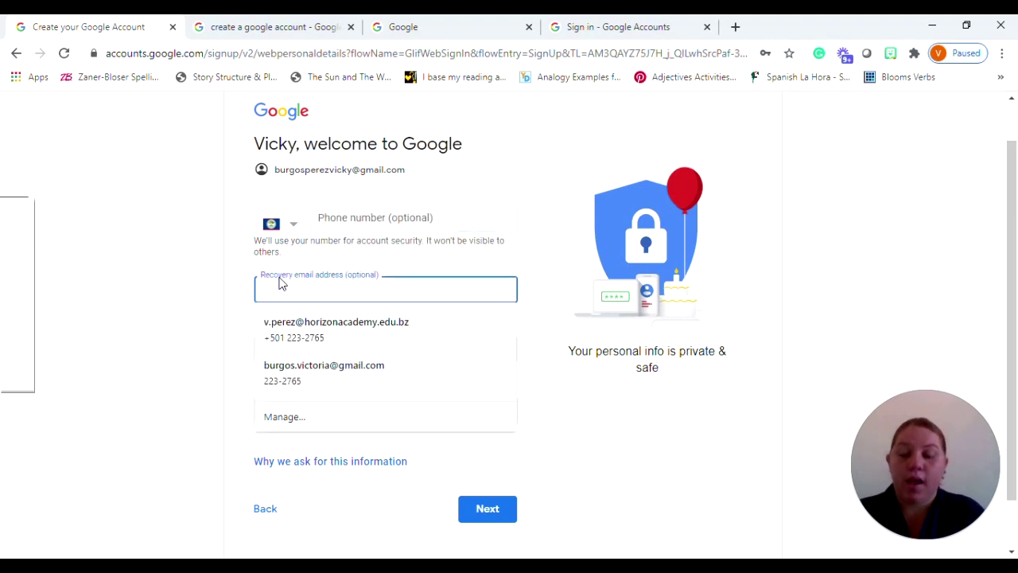
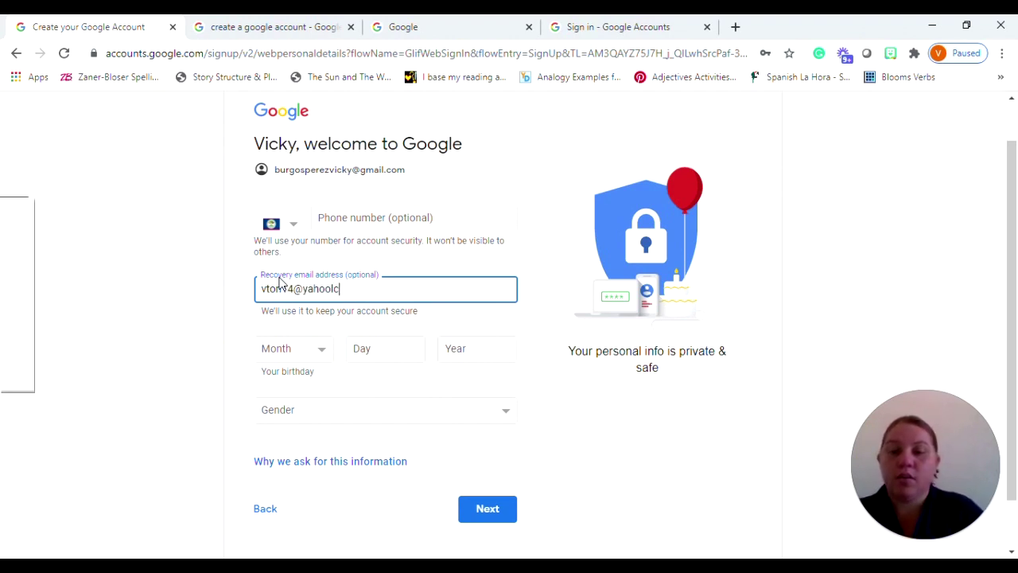
type(".com")
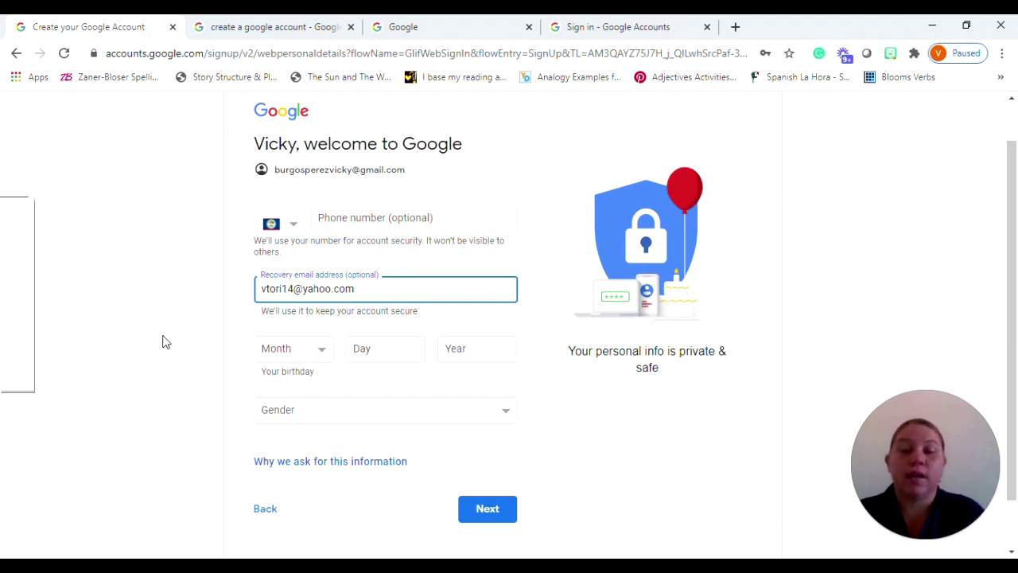
left_click(322, 355)
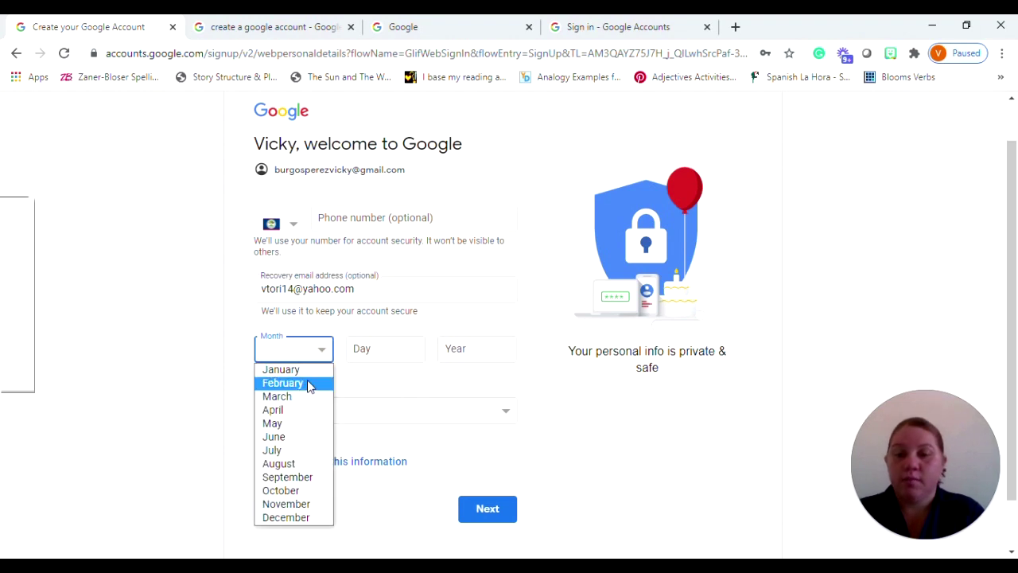
left_click(310, 384)
left_click(385, 348)
type("26")
left_click(477, 348)
type("1986")
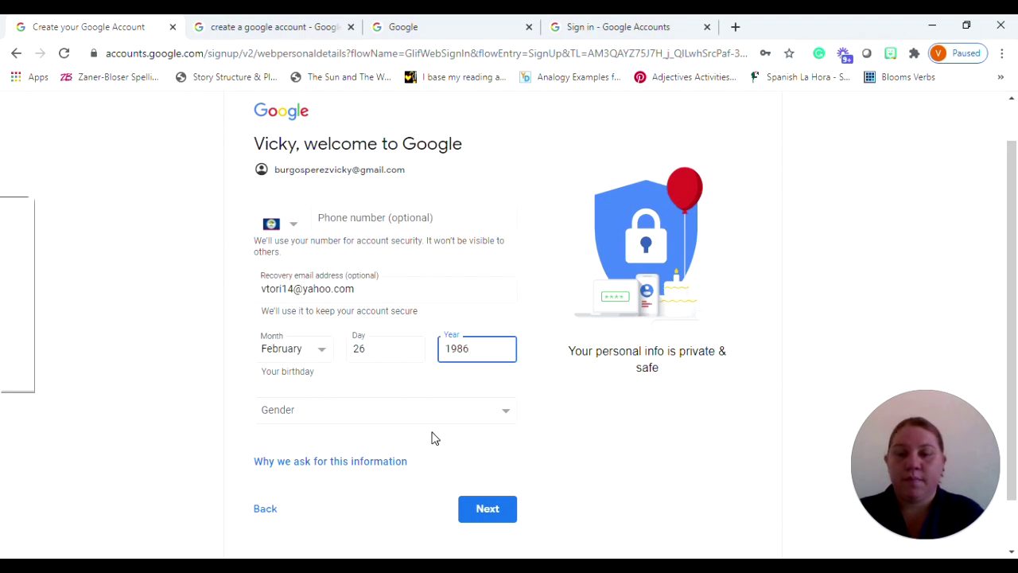
left_click(466, 420)
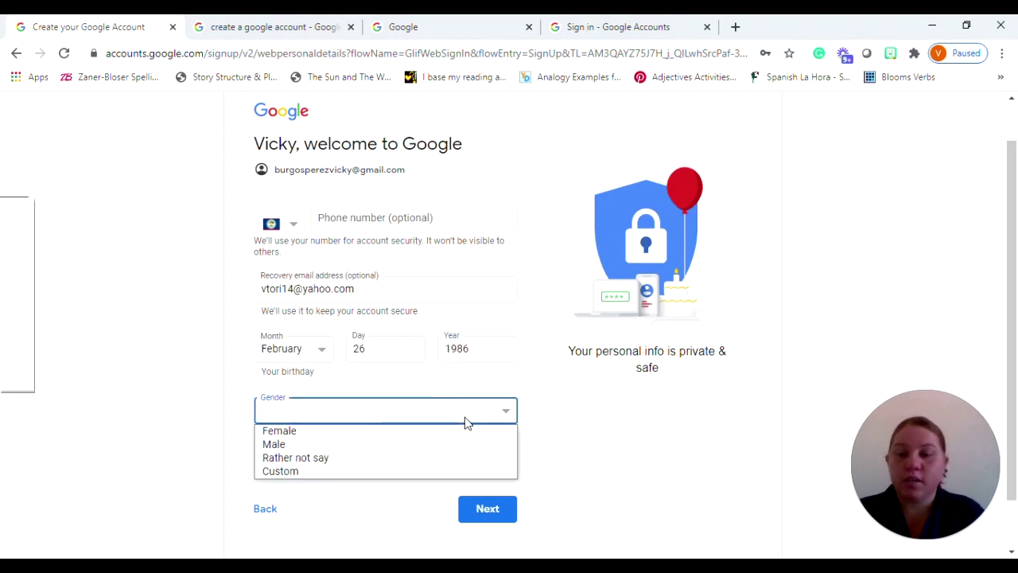
left_click(330, 431)
left_click(533, 454)
left_click_drag(1014, 277, 1015, 324)
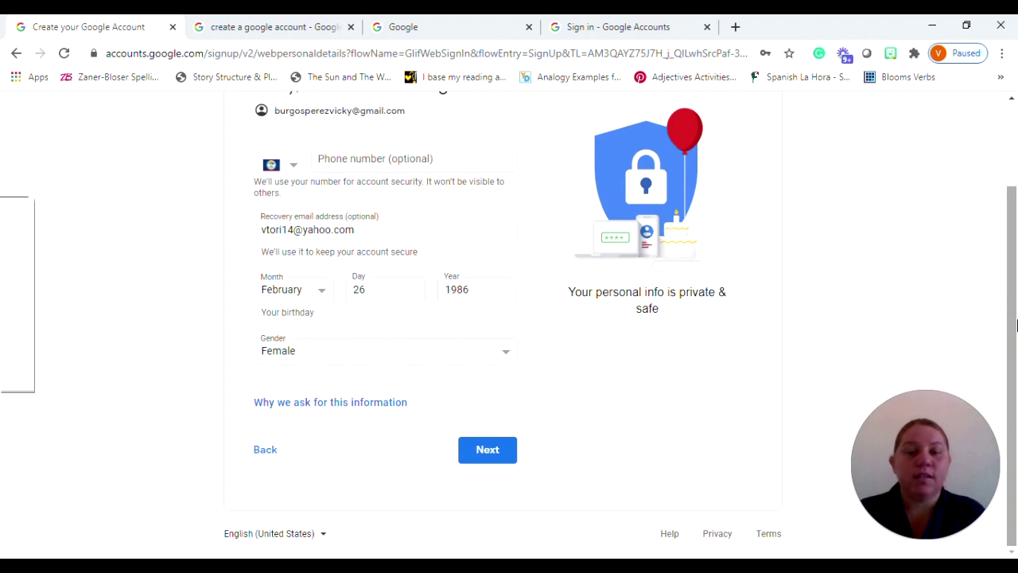
Submit the personal details, dismiss the save-password bubble, and agree to the privacy terms
left_click(510, 450)
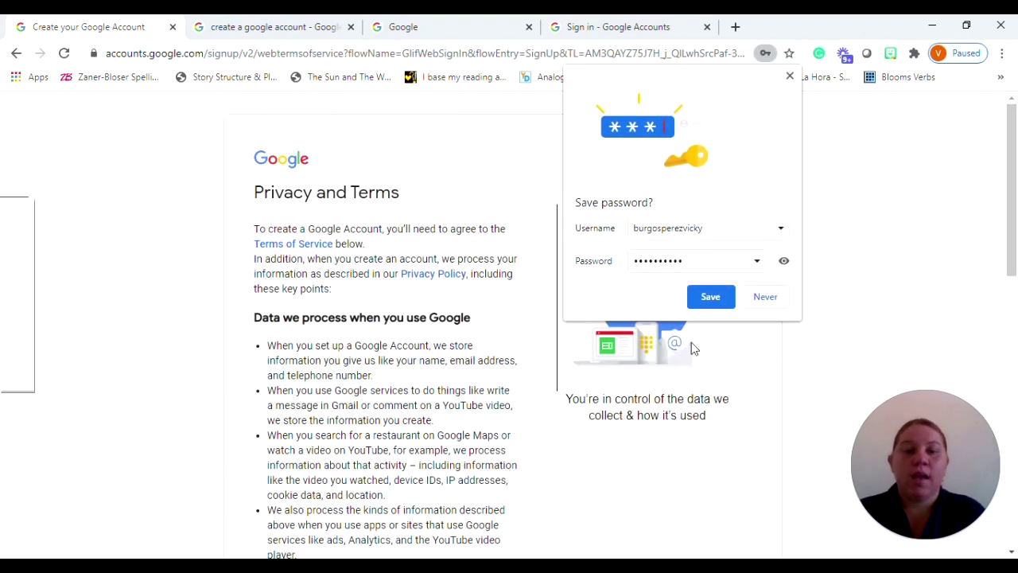
left_click(790, 79)
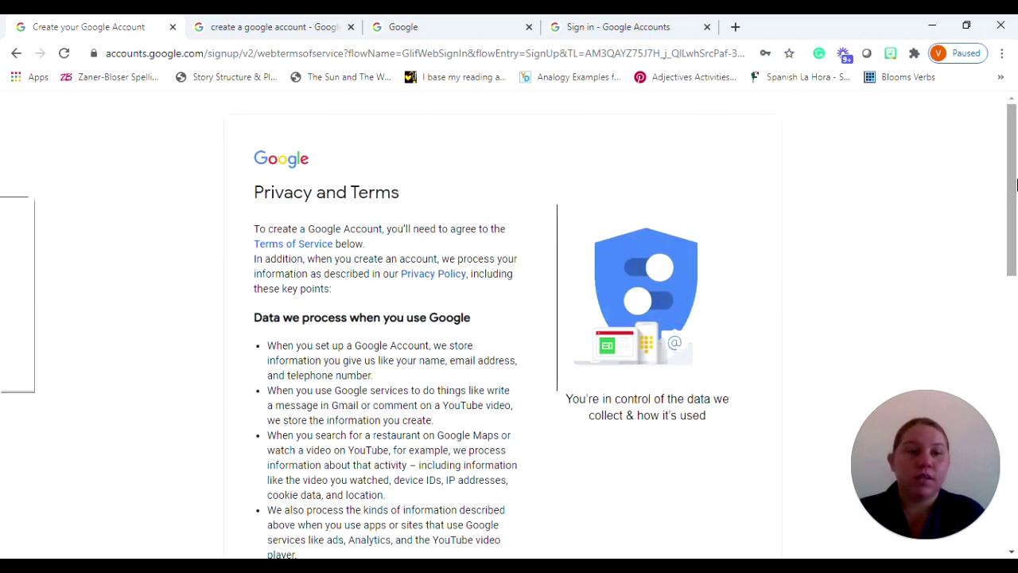
left_click_drag(1016, 184, 1016, 468)
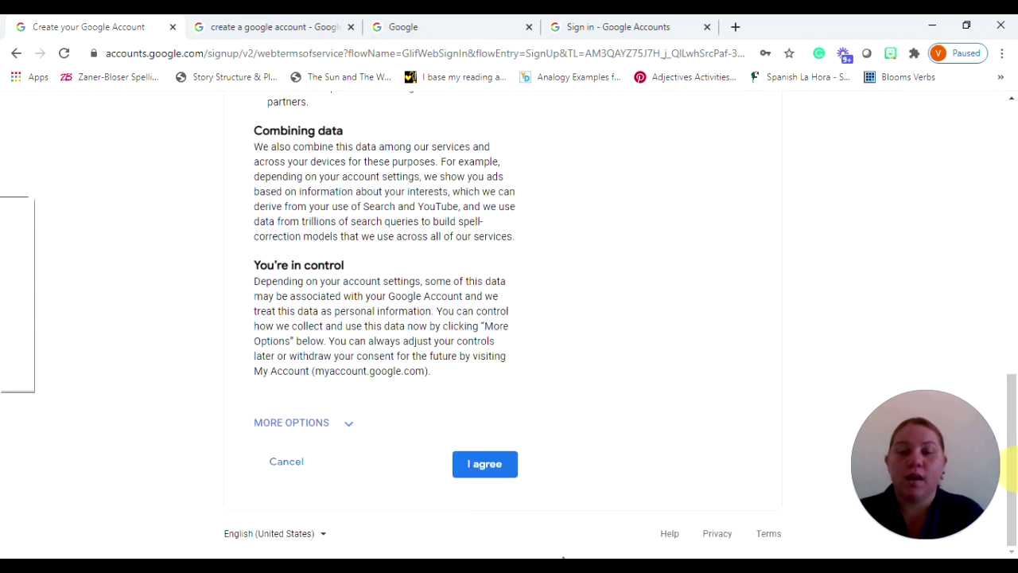
left_click(487, 468)
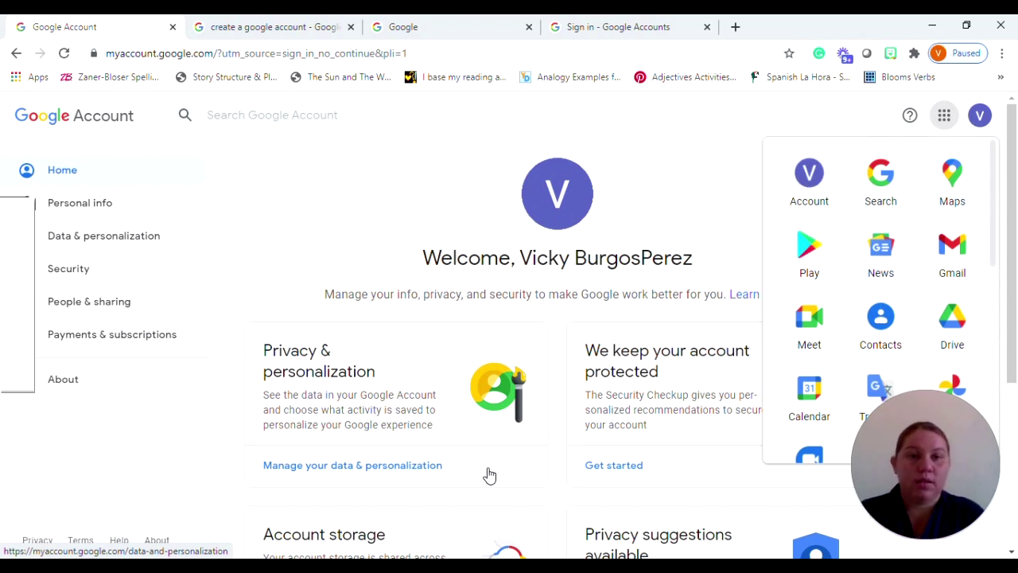
Open the Google apps grid and scroll it to show Meet, Gmail, Drive and Translate
left_click(711, 206)
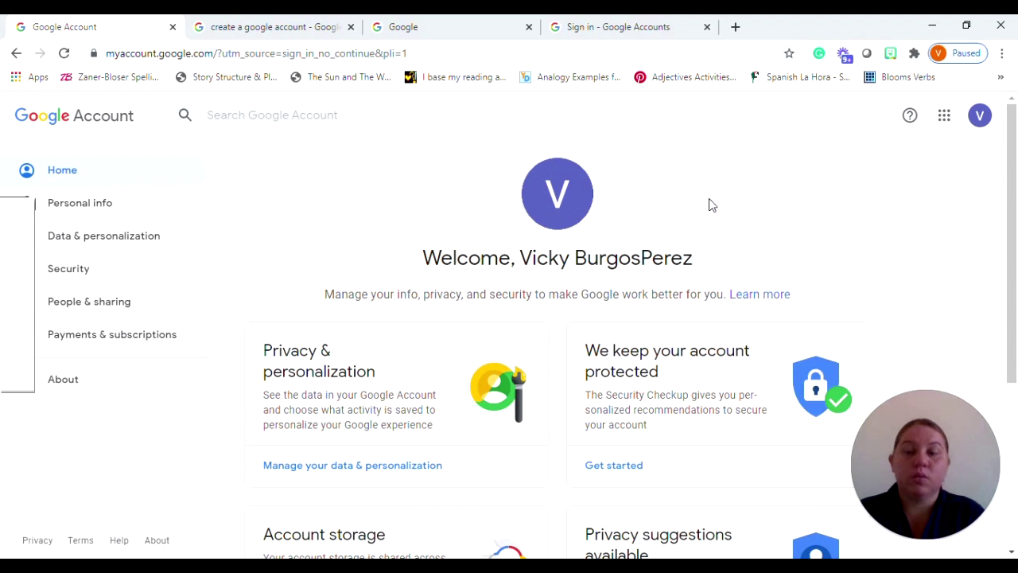
left_click(938, 126)
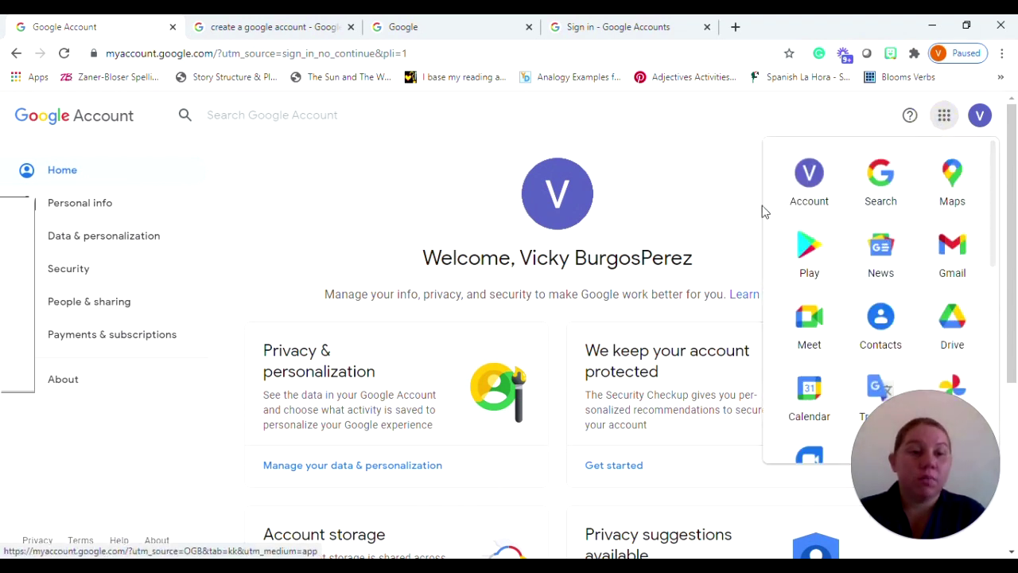
left_click(699, 215)
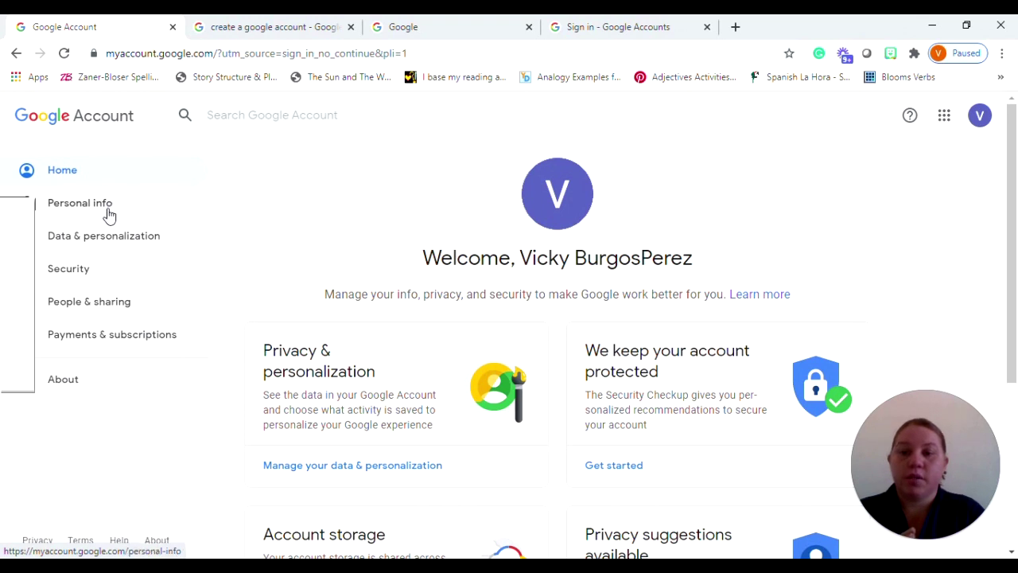
left_click(944, 120)
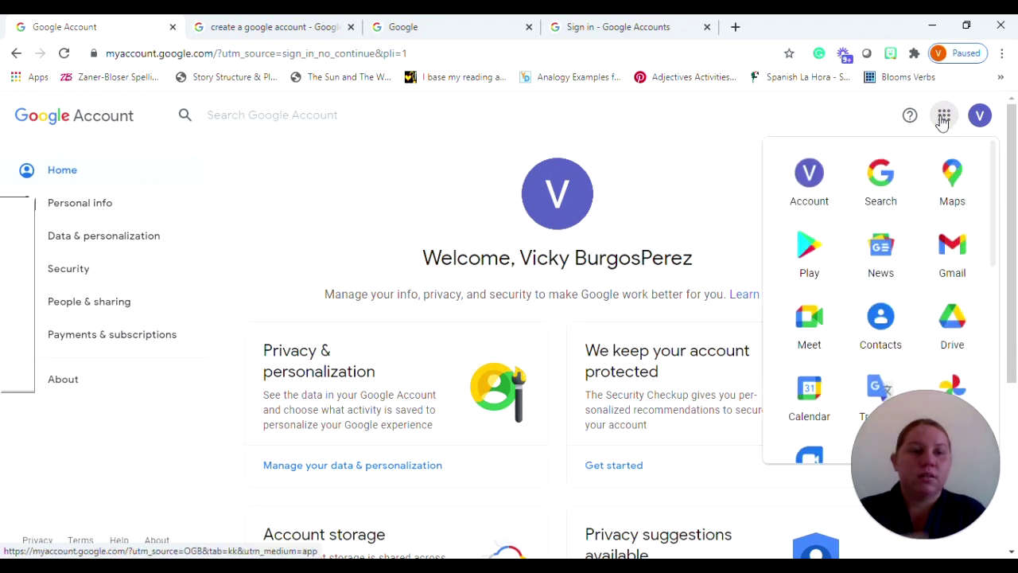
left_click_drag(993, 204, 1003, 235)
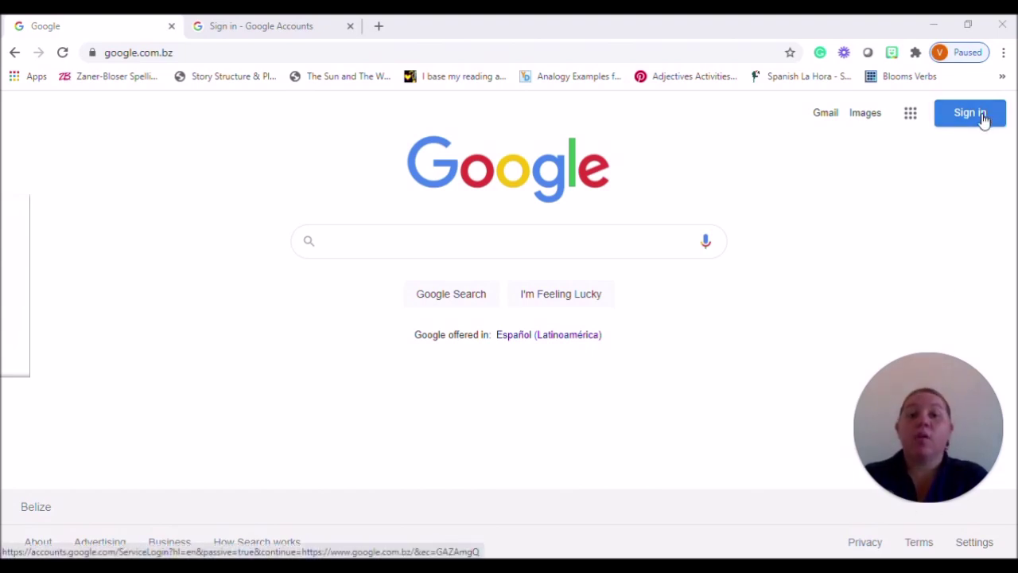
Start sign-in from the Google homepage and submit the new account's username
left_click(981, 127)
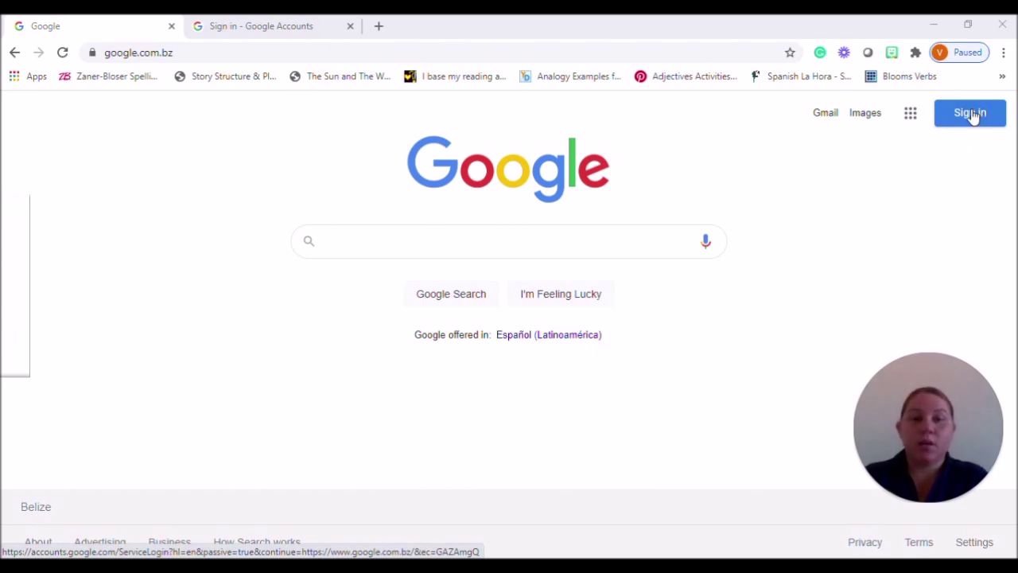
left_click(236, 27)
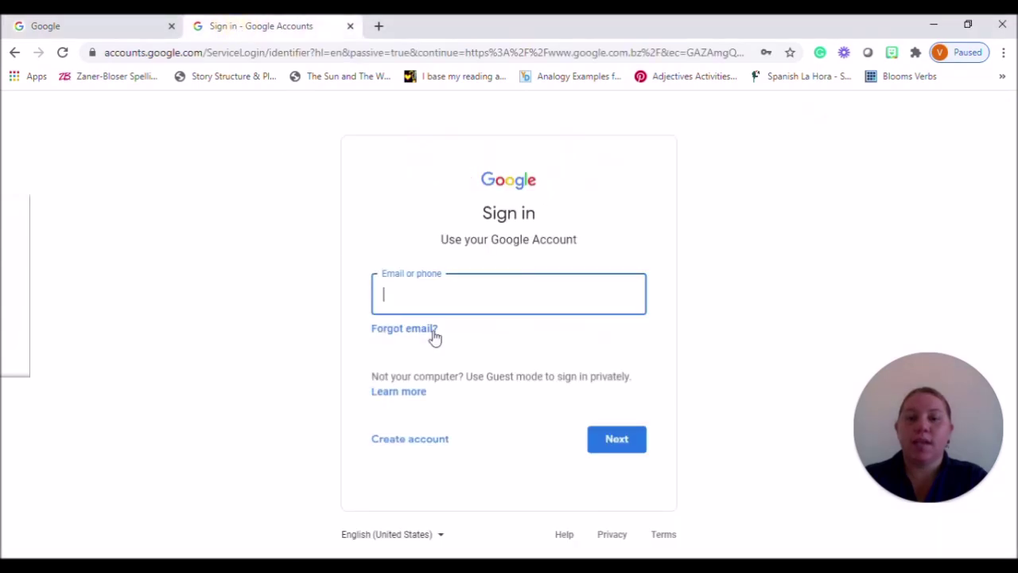
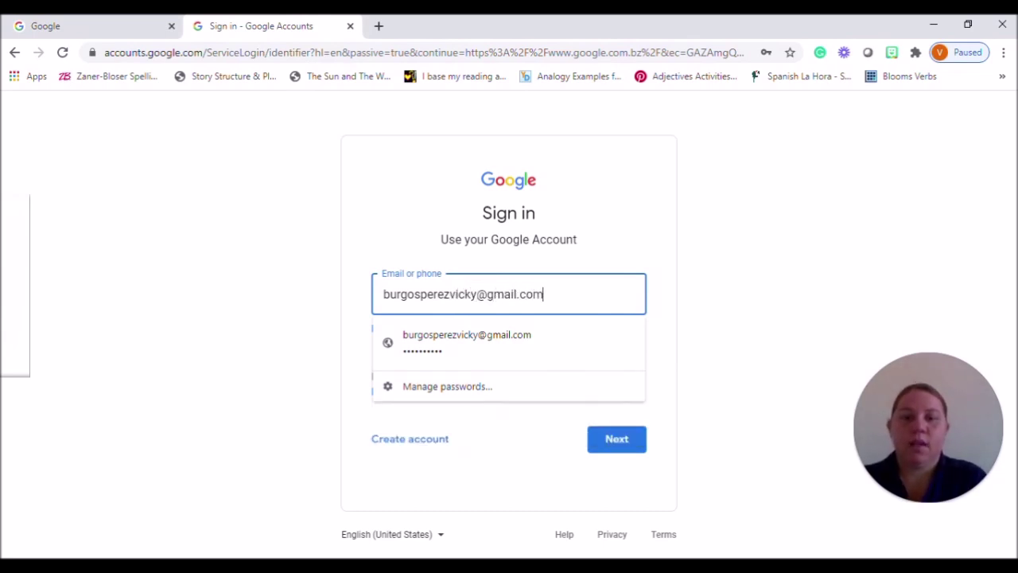
left_click(726, 314)
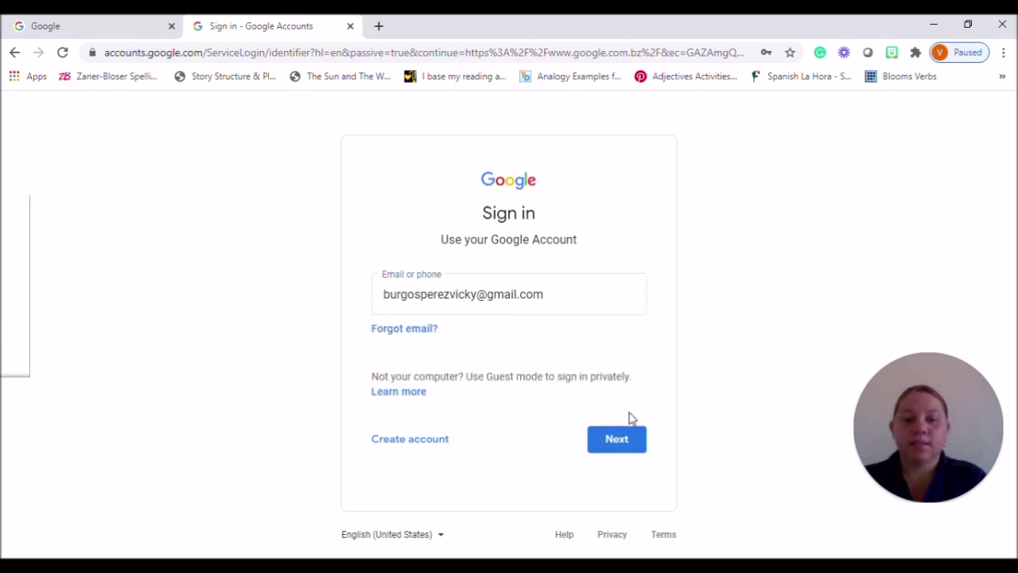
left_click(613, 443)
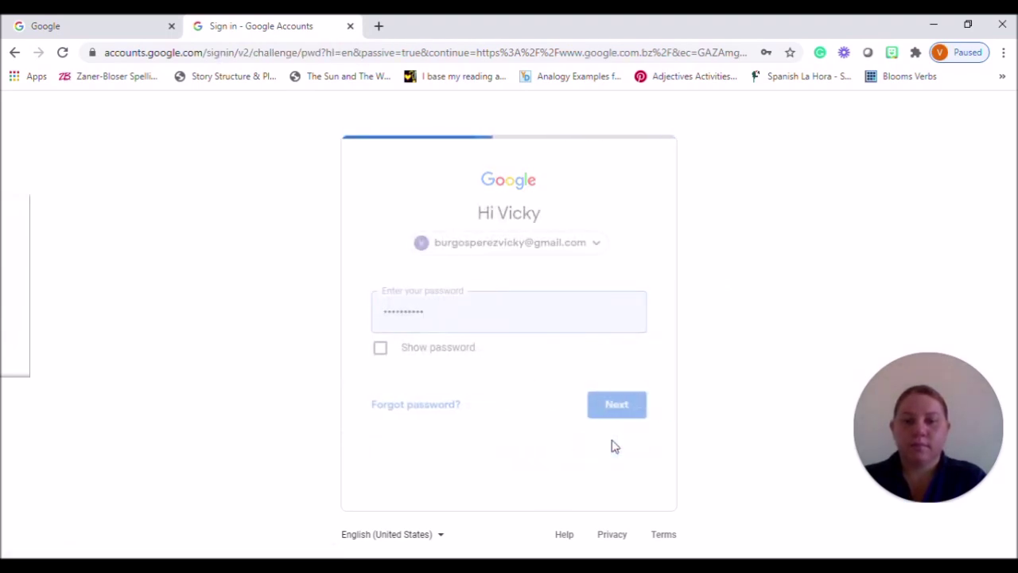
Replace the autofilled password with the account password and sign in
key("BackSpace")
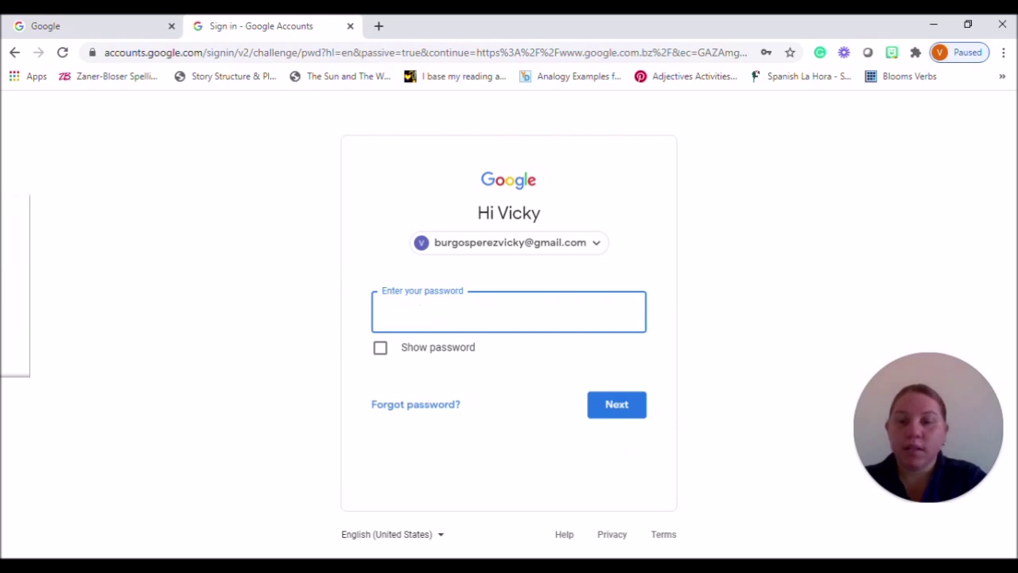
key("BackSpace")
type("•")
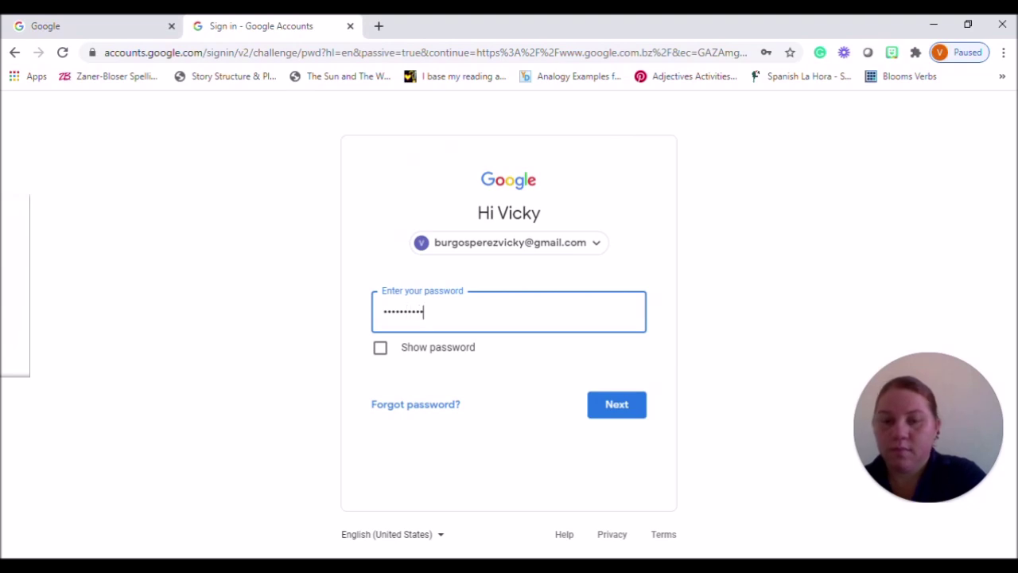
left_click(613, 416)
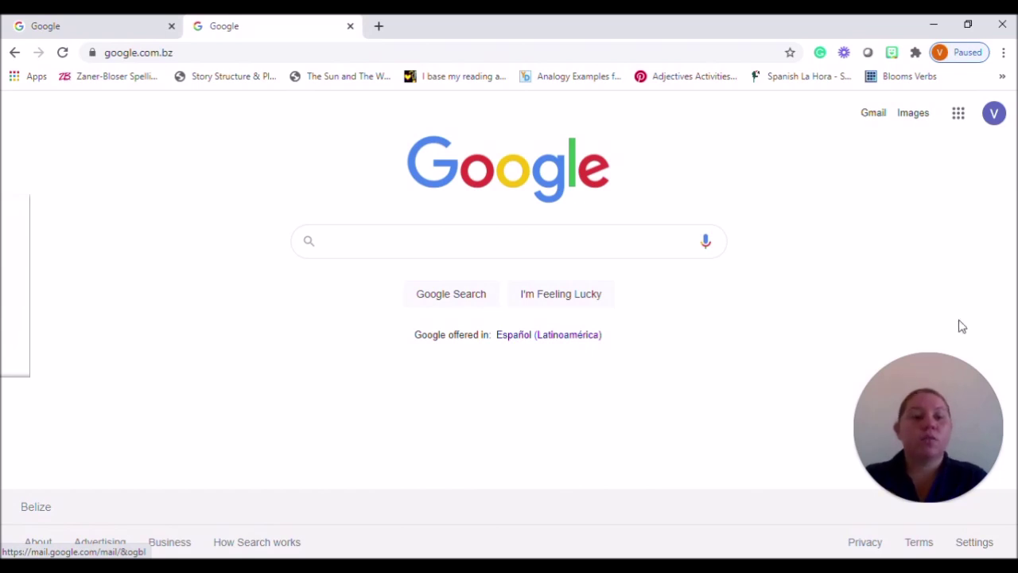
Reorder the Google apps list with Gmail first and Drive second, then open Google Meet
left_click_drag(958, 371, 485, 367)
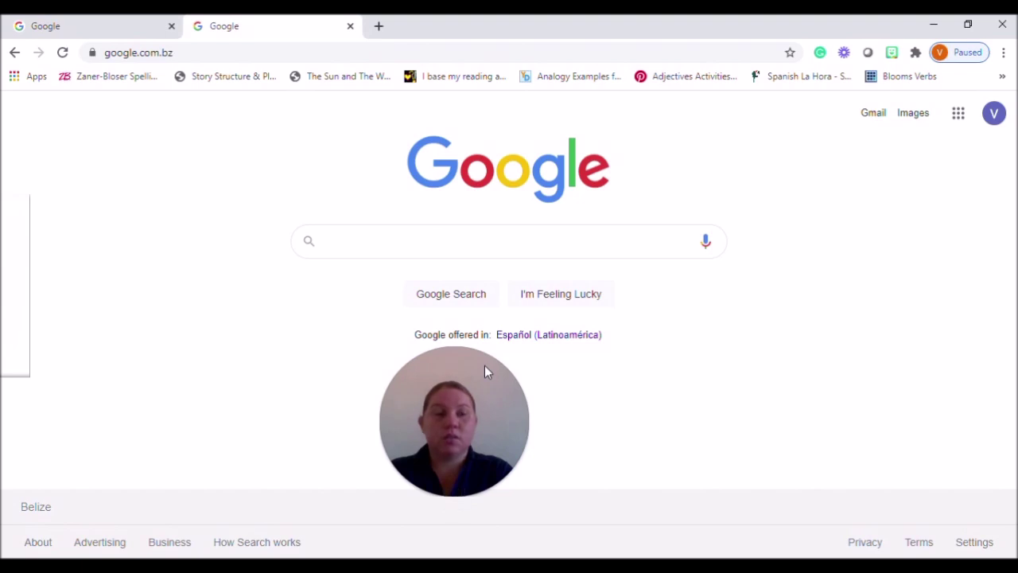
left_click(958, 115)
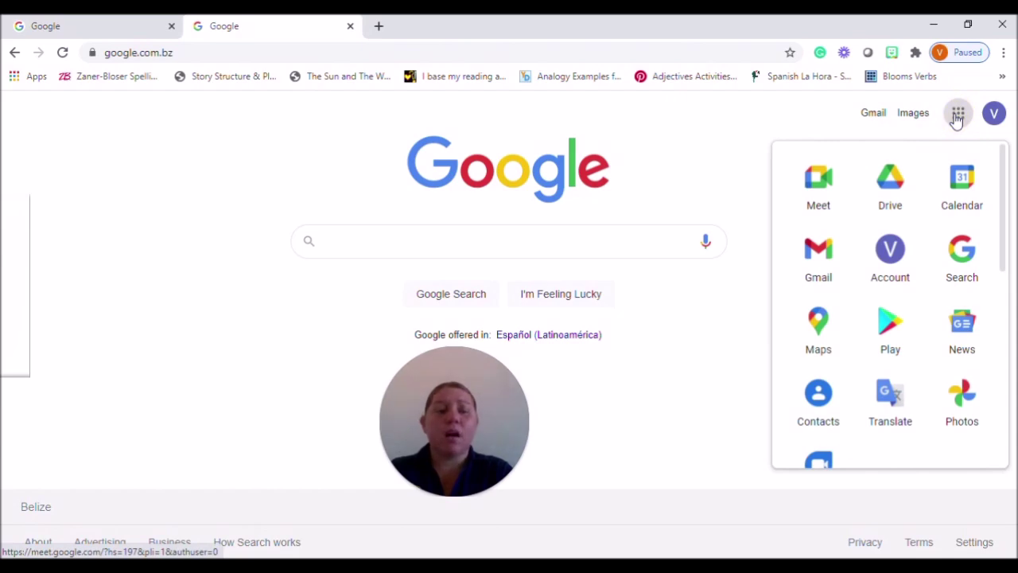
left_click_drag(1004, 229, 1012, 209)
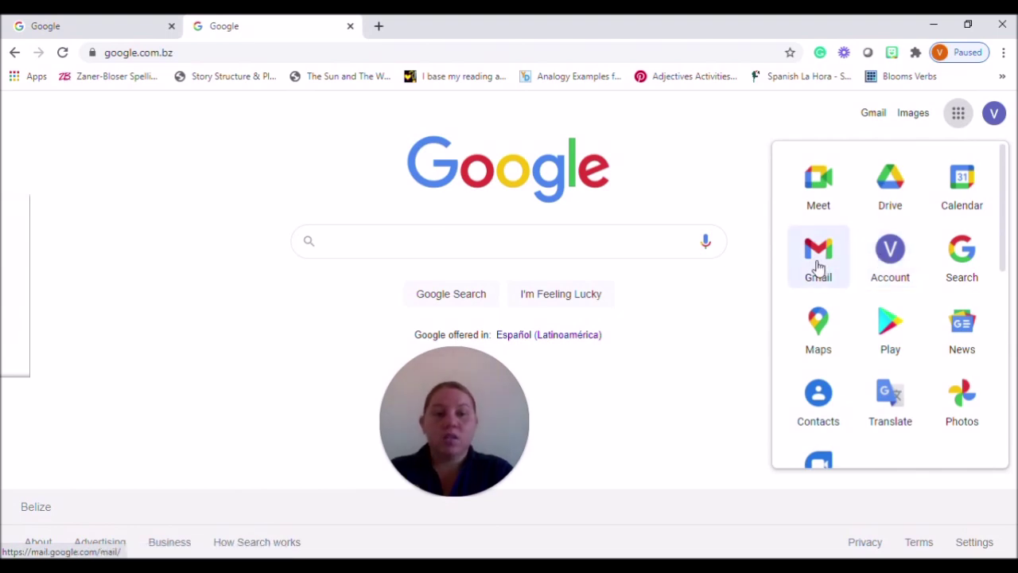
left_click_drag(819, 267, 821, 184)
left_click_drag(987, 202, 903, 212)
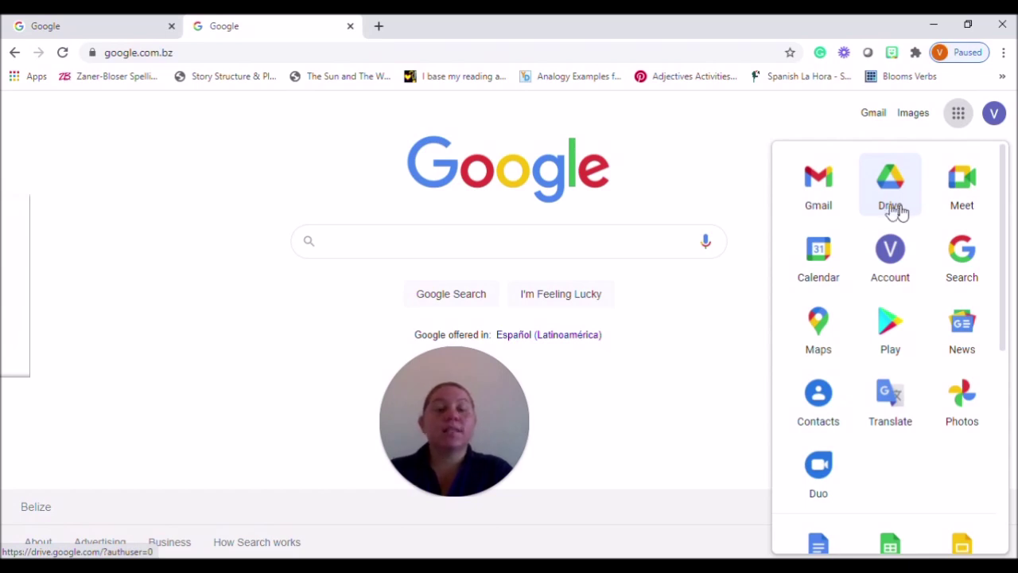
left_click(964, 191)
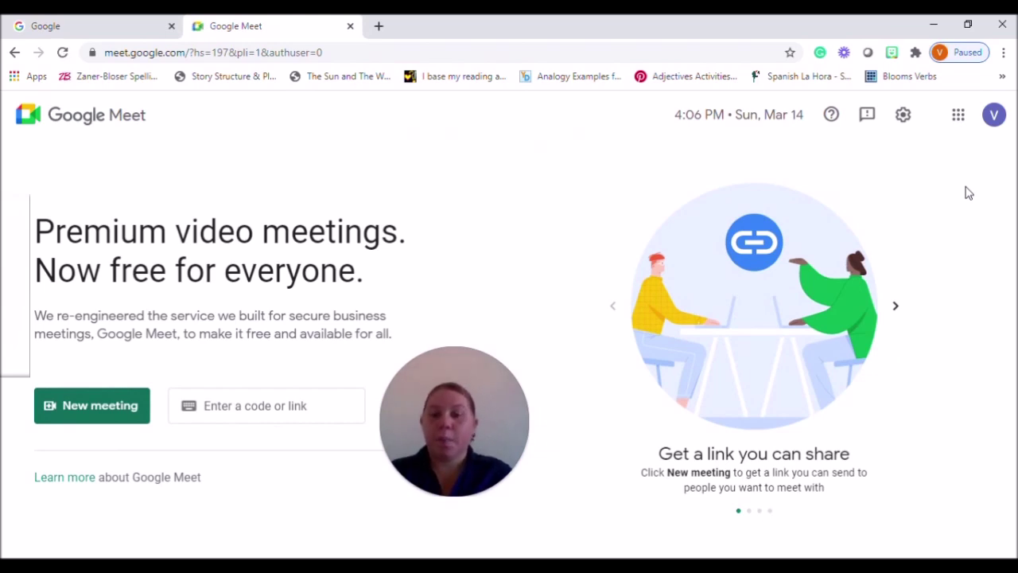
Create a new Google Meet meeting for later to get its shareable link
left_click_drag(439, 368, 516, 262)
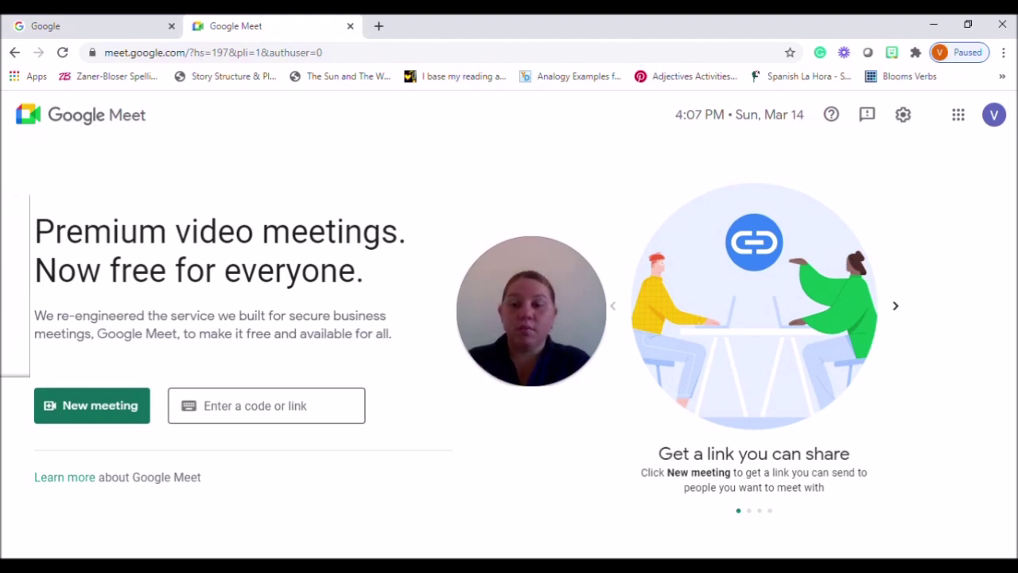
left_click(72, 410)
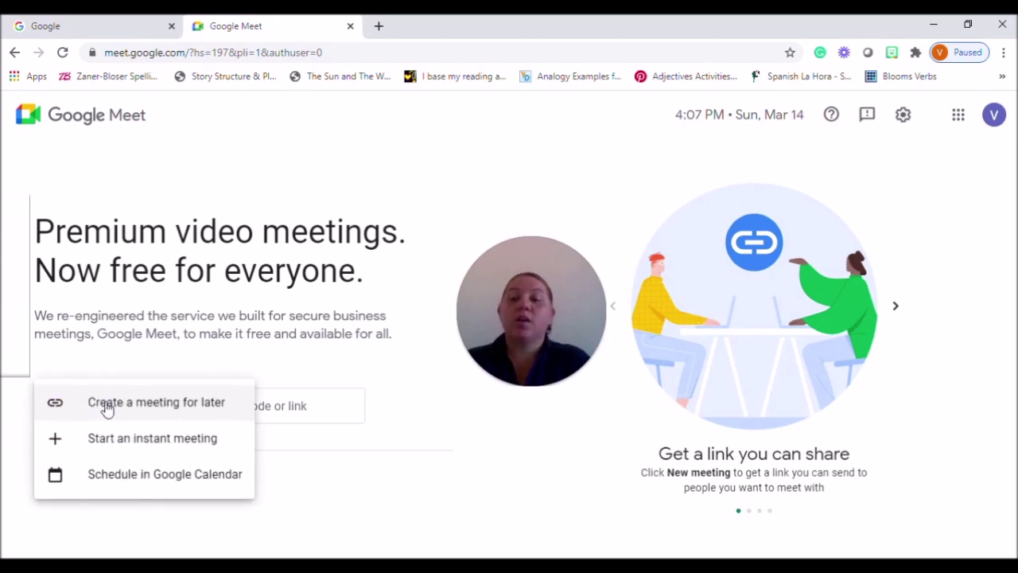
left_click(108, 405)
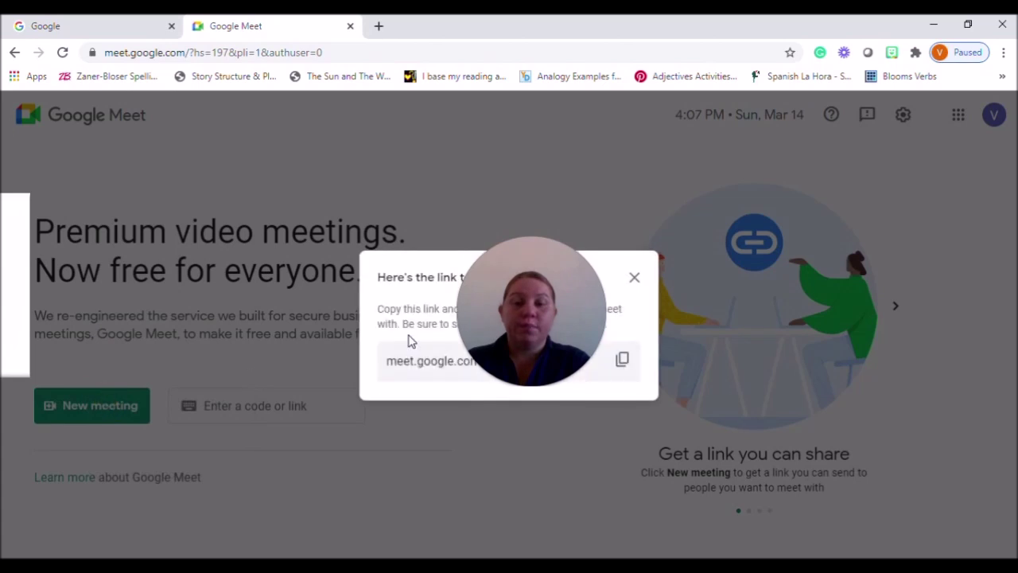
left_click_drag(555, 280, 981, 288)
left_click(622, 379)
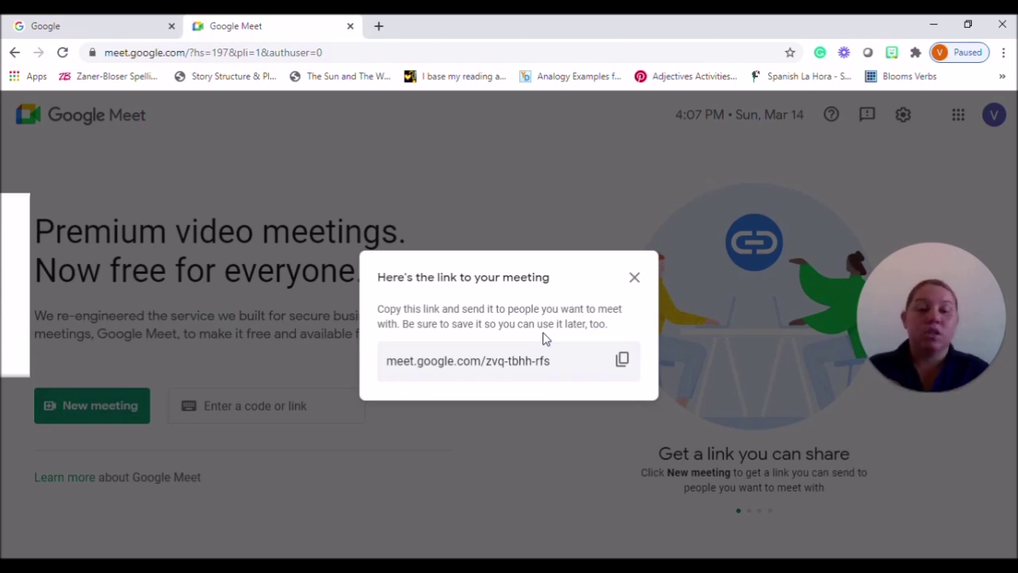
Copy the meeting link and paste it into the 'Enter a code or link' field
left_click(622, 365)
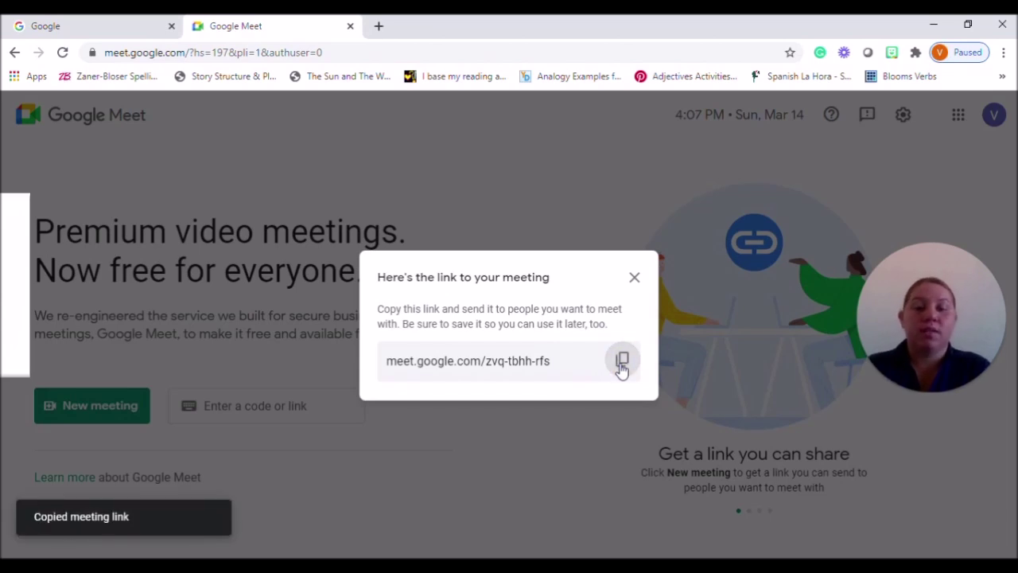
left_click(634, 278)
left_click(271, 406)
key("ctrl+v")
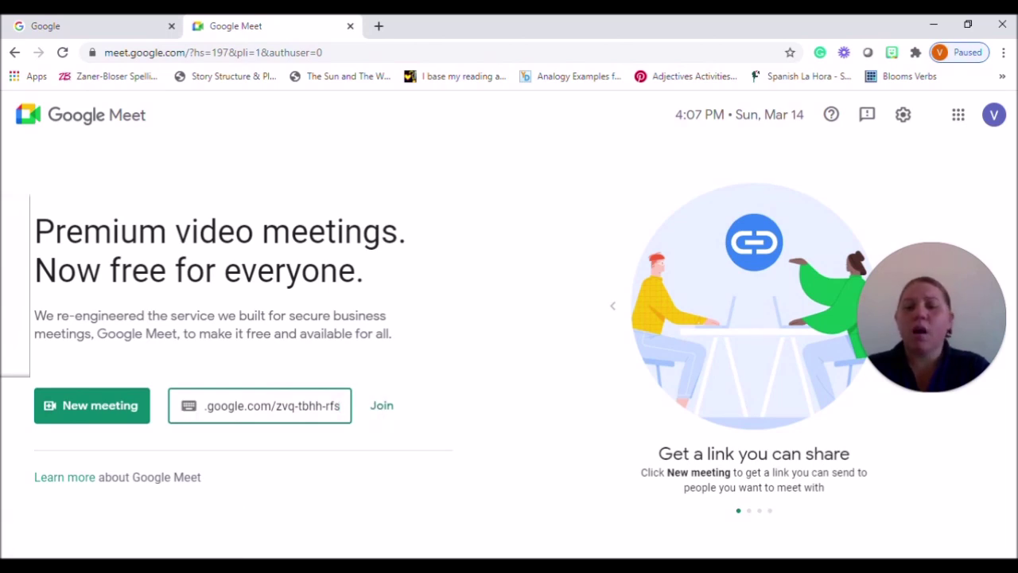
Clear the join field, start the instant meeting qbq-uift-wbc, then leave it for Meet home
key("ctrl+a")
key("BackSpace")
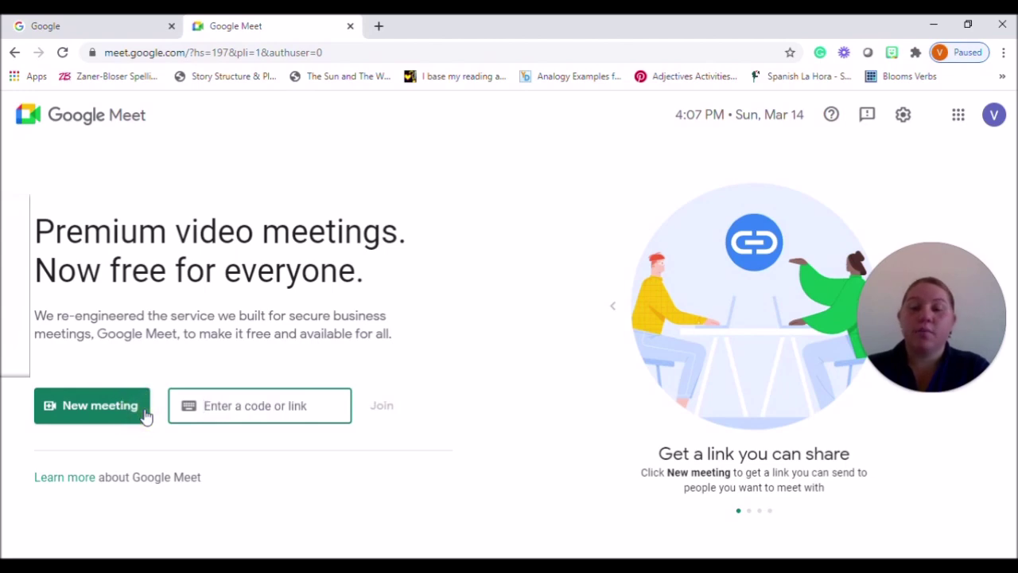
left_click(146, 413)
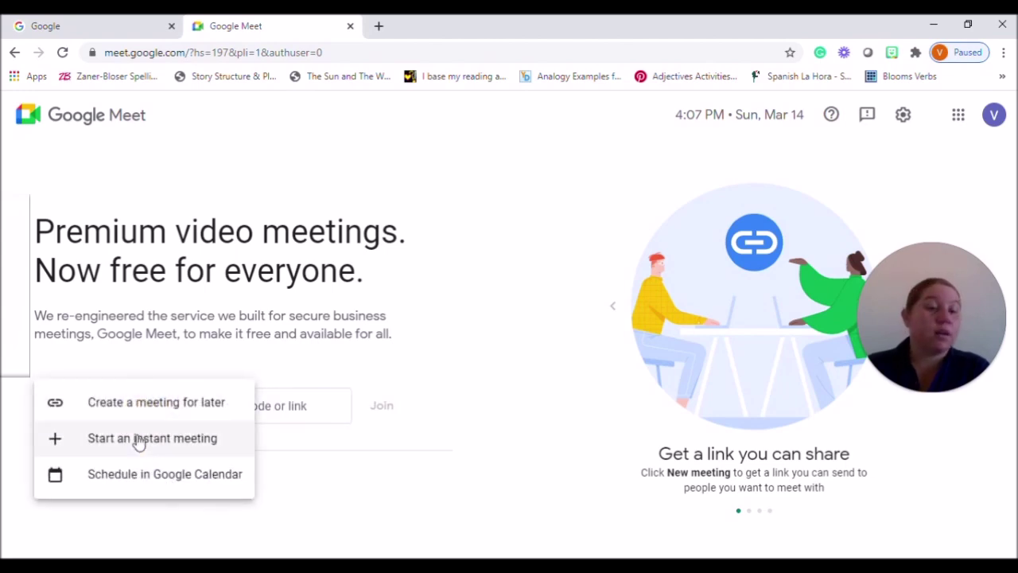
left_click(139, 440)
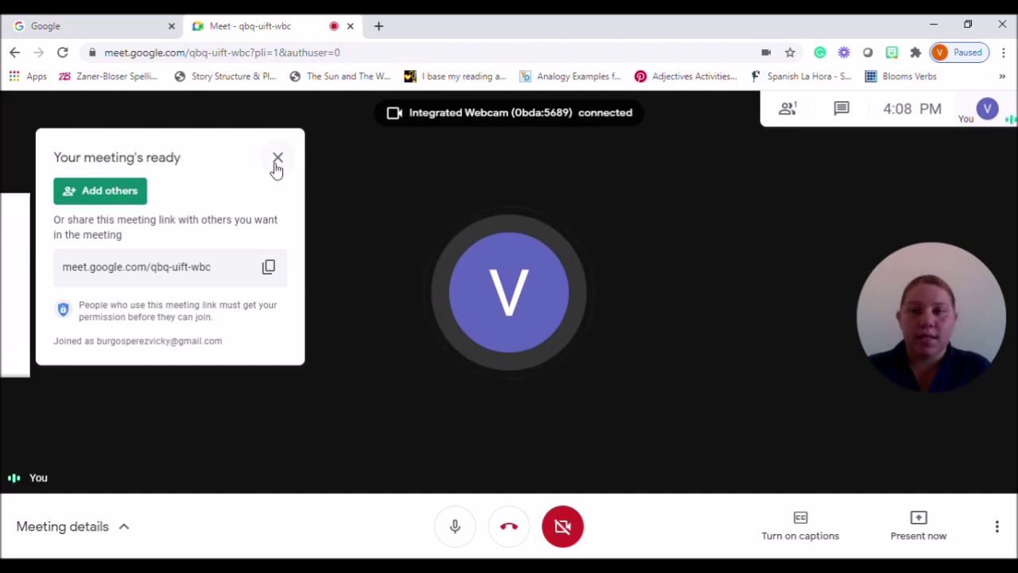
left_click(276, 165)
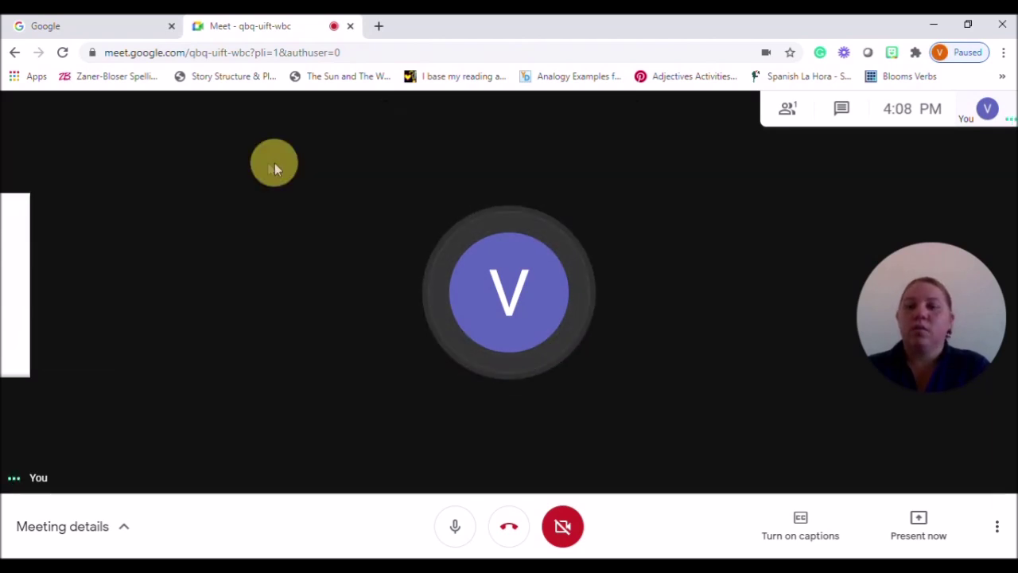
left_click(14, 53)
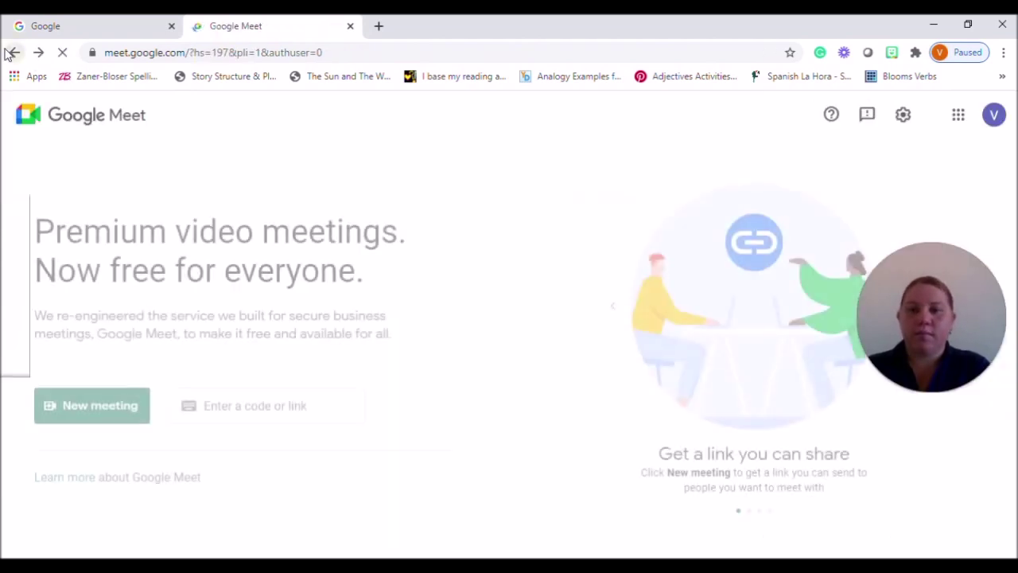
Show the New meeting options: for later, instant, or scheduled in Google Calendar
left_click(115, 408)
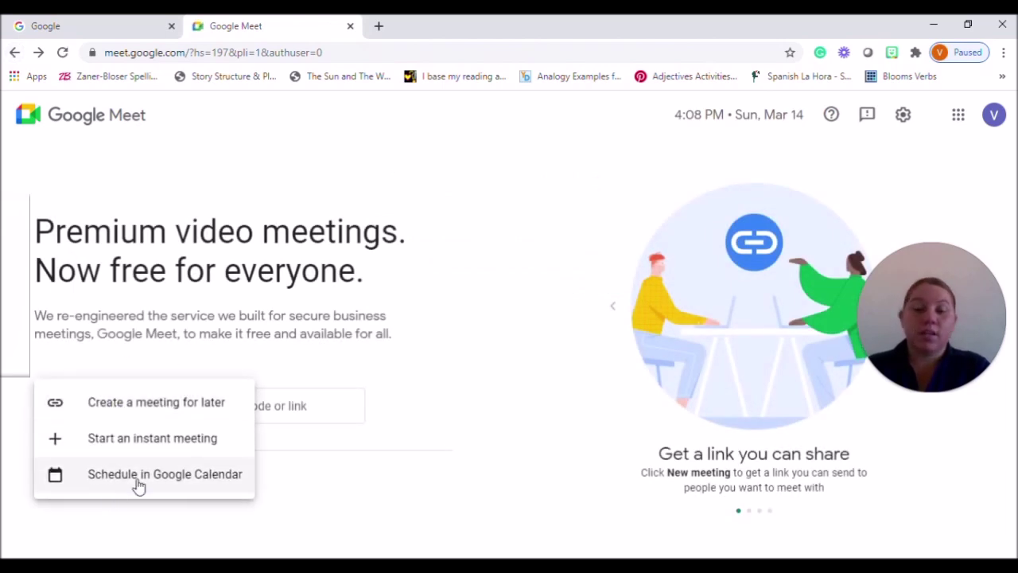